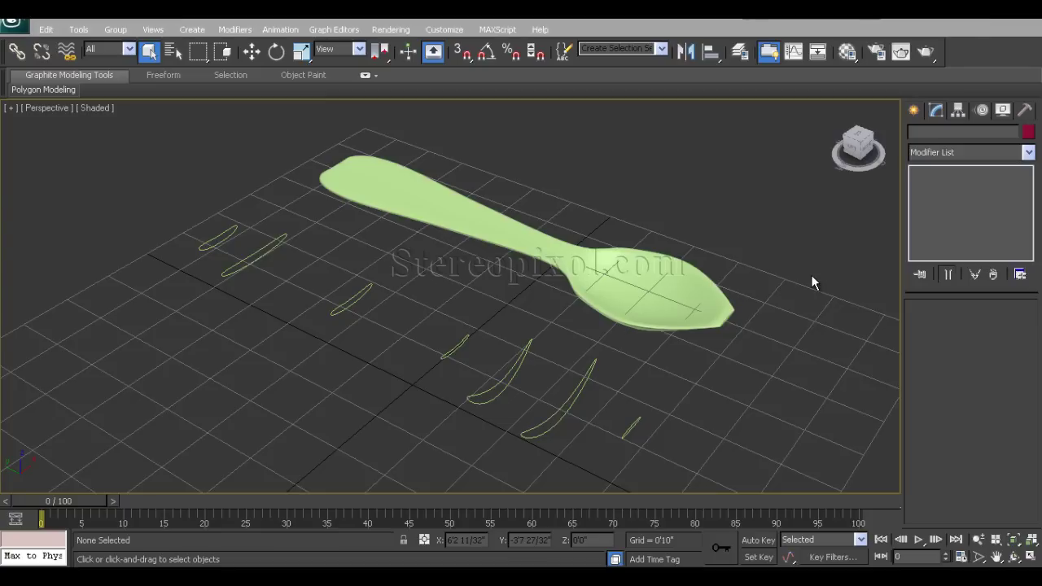
Create a box about 1'0" long, 1'3" wide and 0'9" high on the grid in front of the spoon profiles
alt+middle_drag(811, 282, 590, 379)
scroll(587, 376, down, 5)
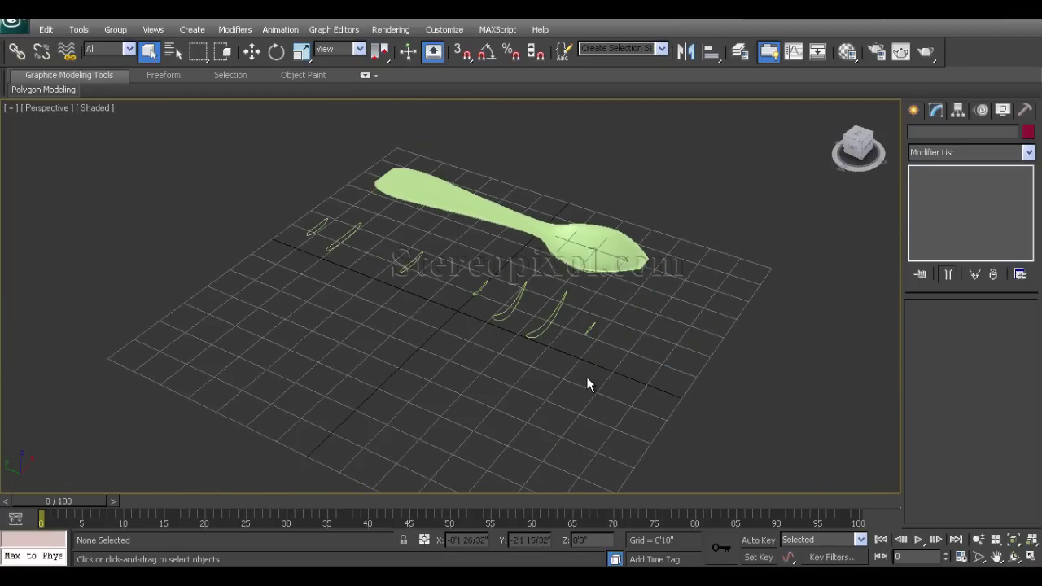
click(914, 111)
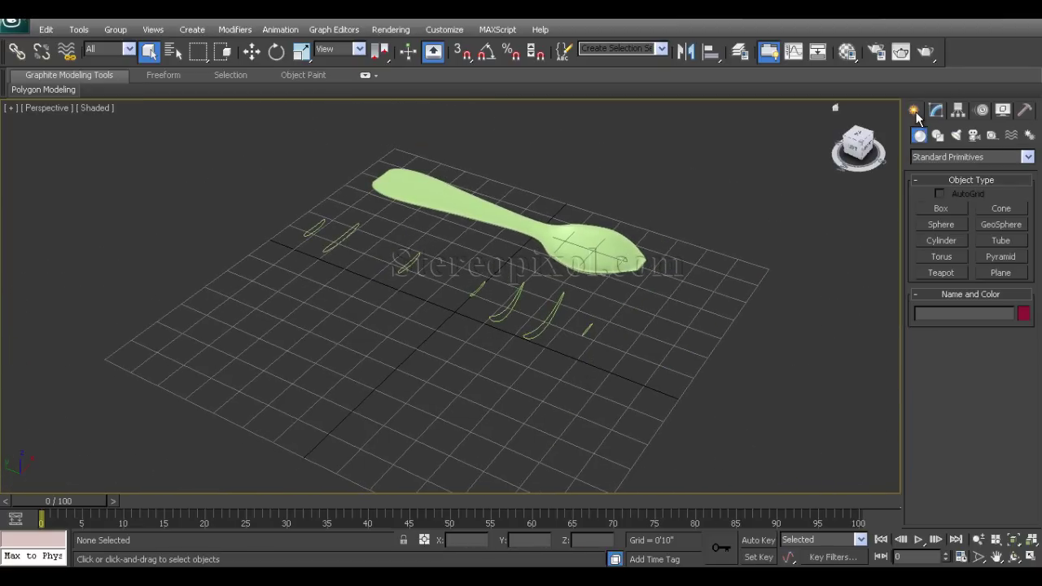
click(937, 135)
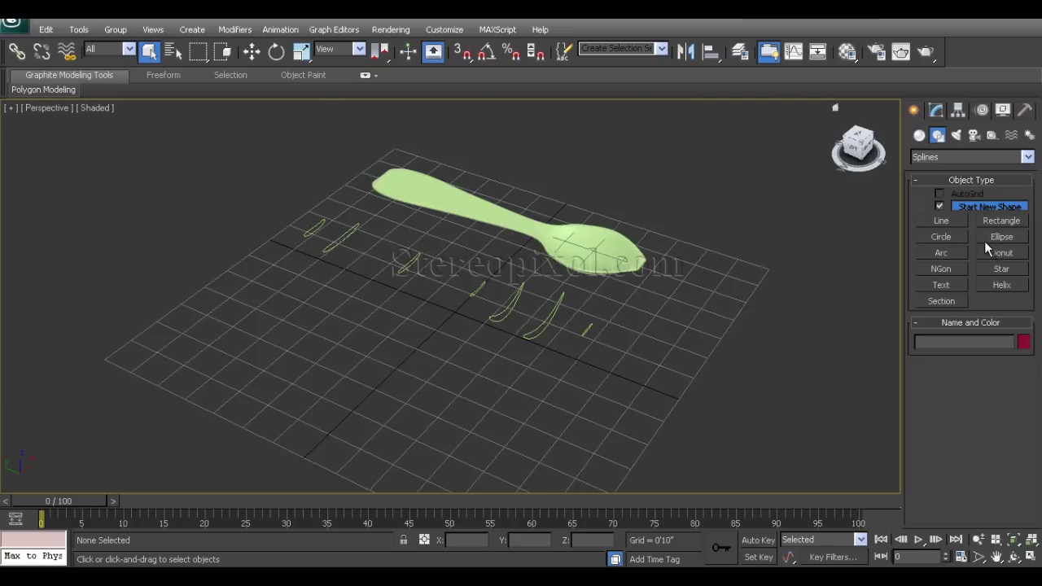
click(920, 135)
click(941, 209)
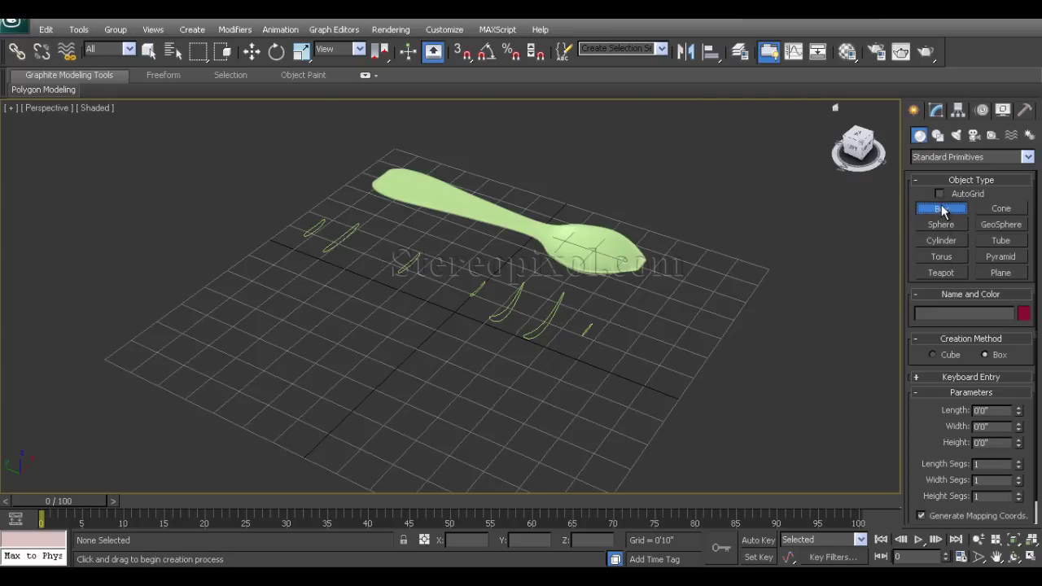
drag(322, 346, 327, 392)
click(329, 367)
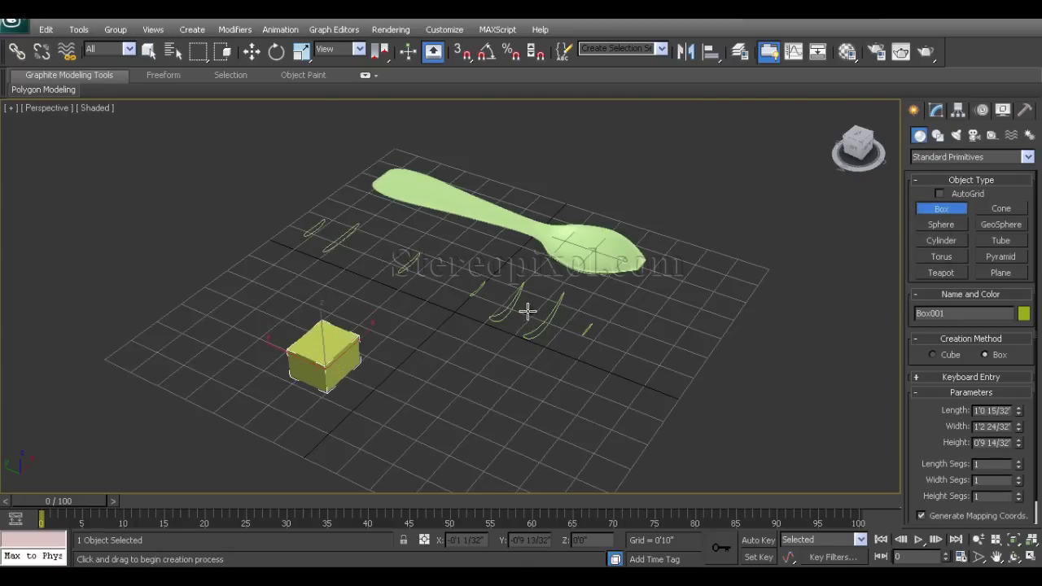
Examine which modifiers are available for the box, and delete the box
key(w)
click(935, 109)
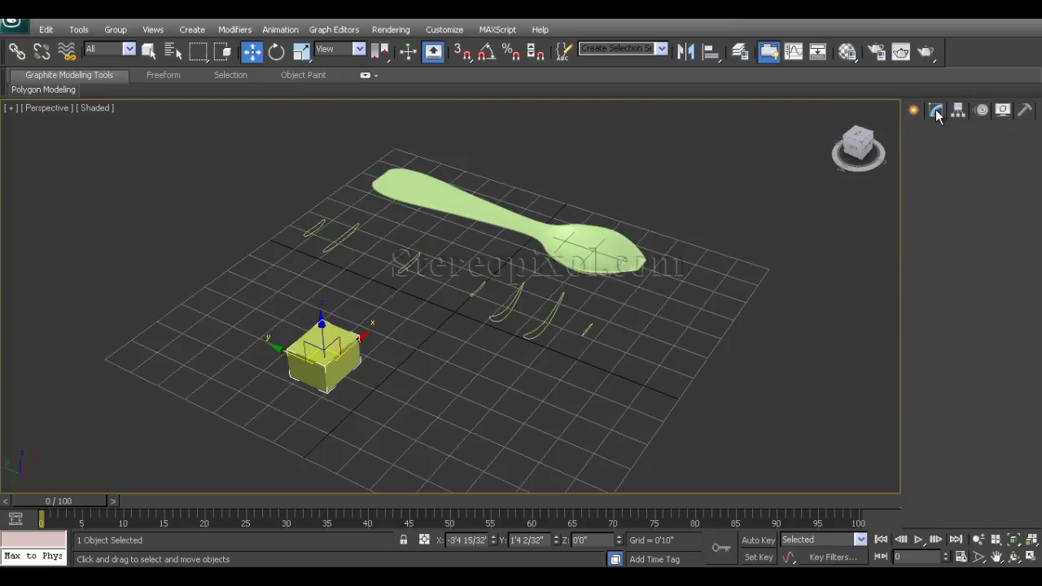
click(958, 153)
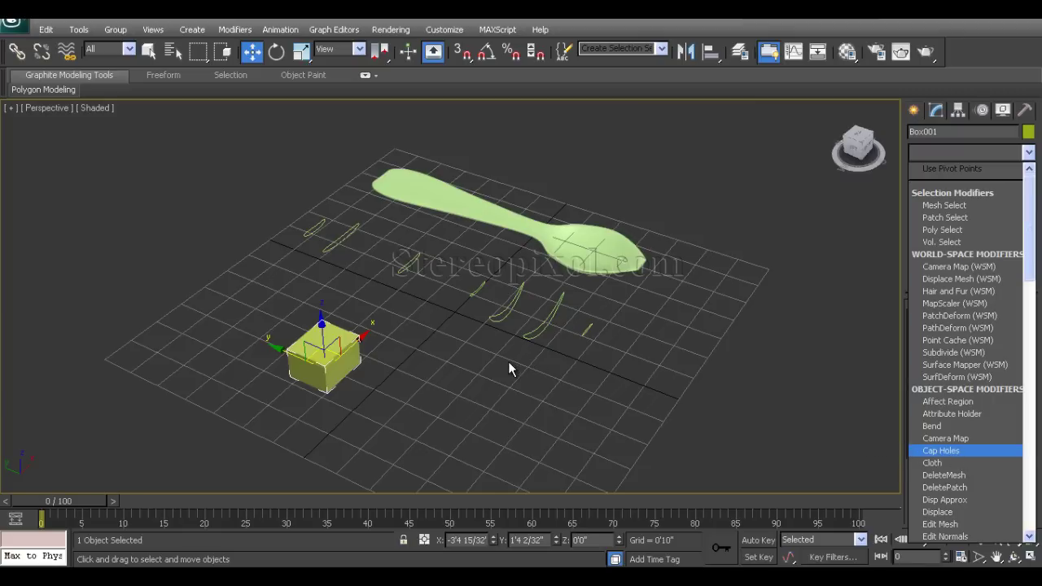
click(312, 379)
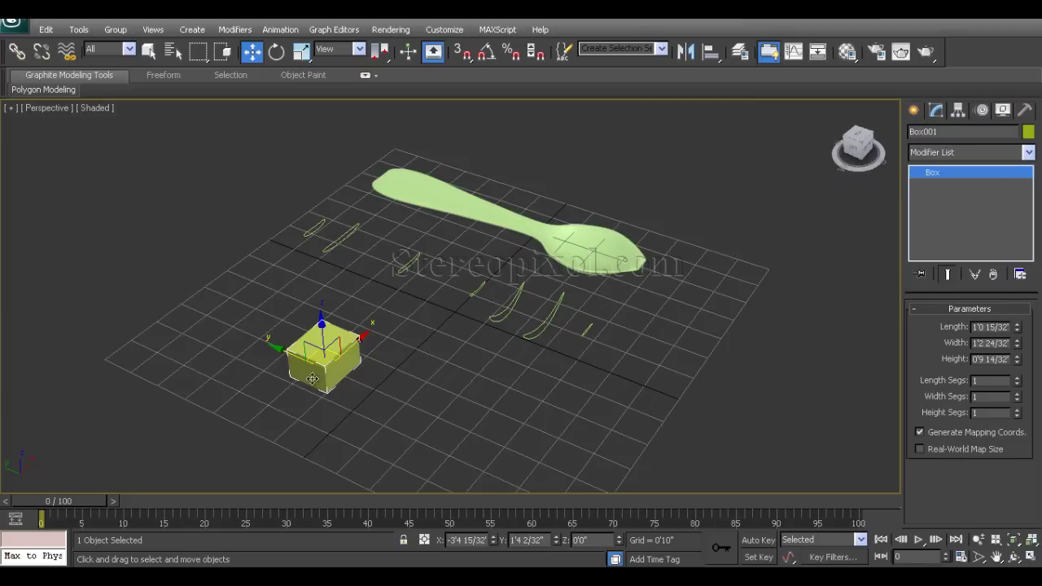
key(Delete)
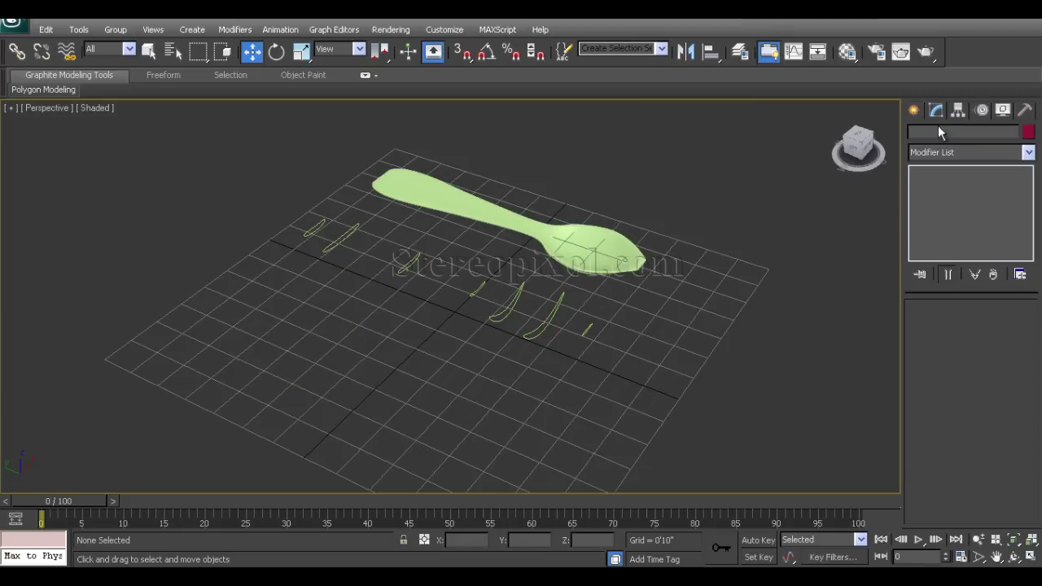
Draw a circle with a radius of about 1'2" beside the spoon profiles in the Front view, and lower it slightly
click(915, 111)
click(938, 135)
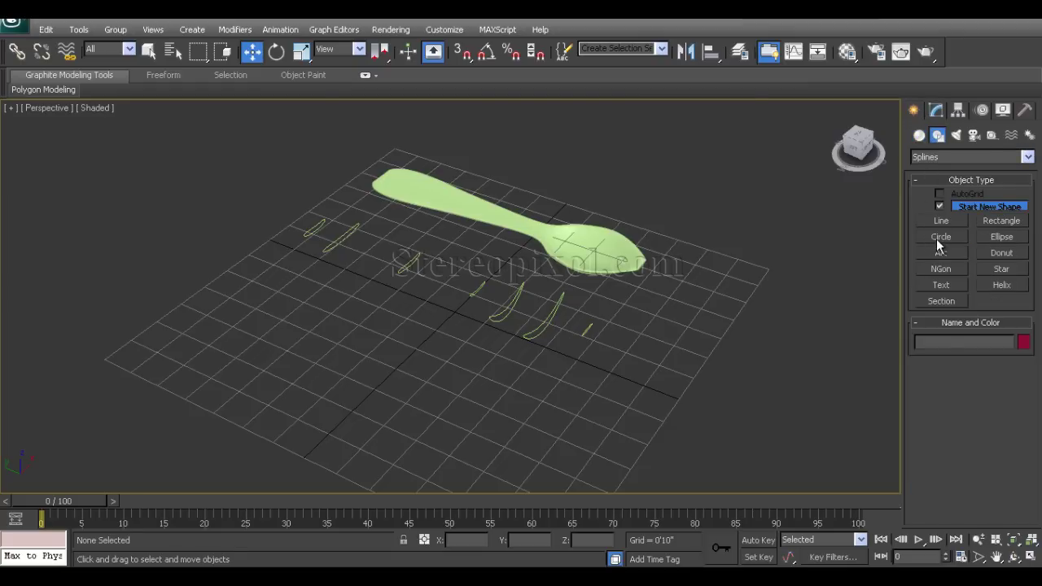
click(940, 237)
key(alt+w)
right_click(535, 235)
key(alt+w)
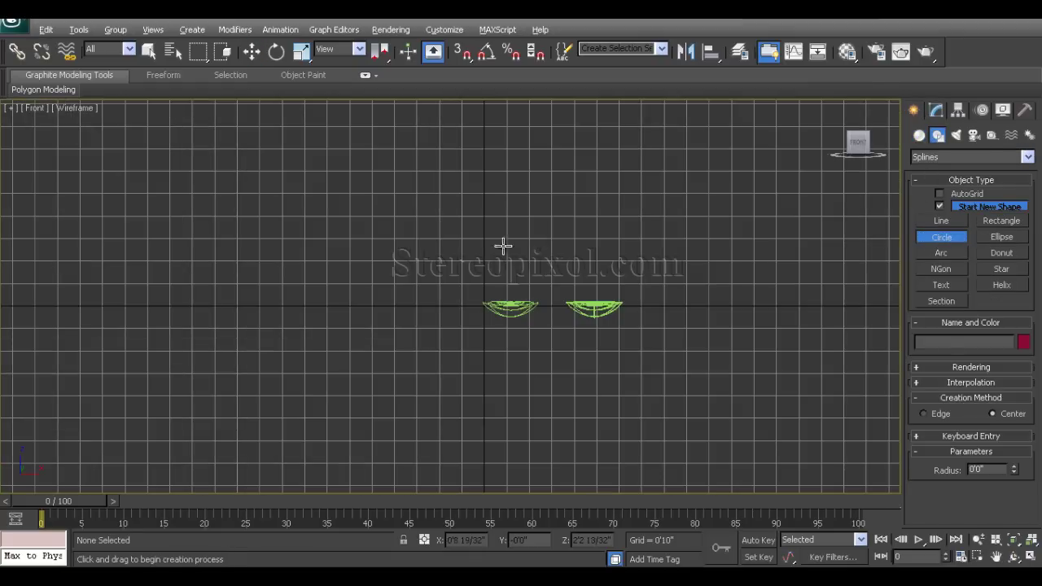
middle_drag(422, 297, 437, 320)
drag(397, 289, 418, 311)
key(w)
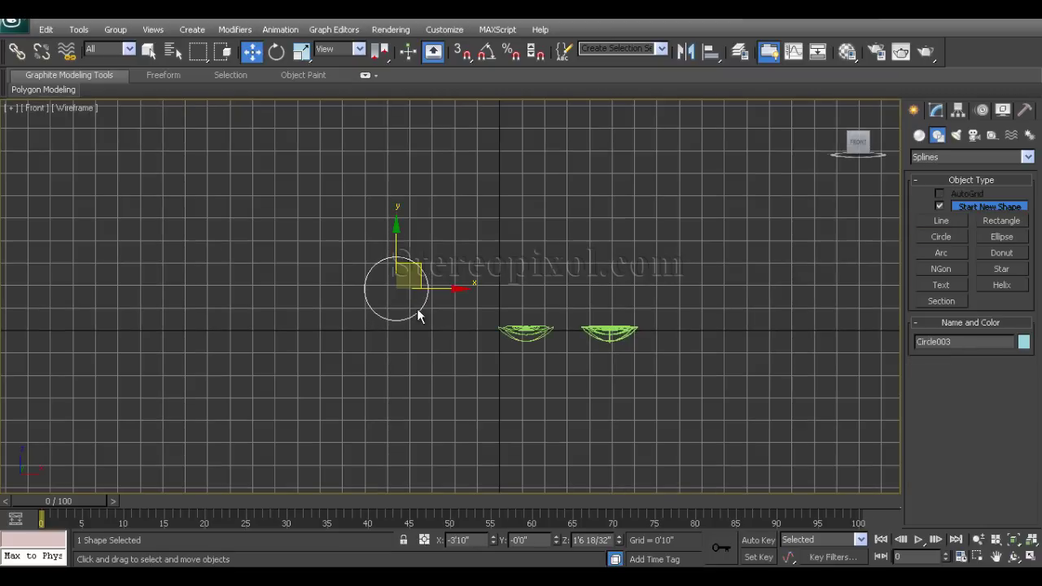
mouse_move(415, 270)
mouse_down()
mouse_move(415, 286)
mouse_move(416, 277)
mouse_up()
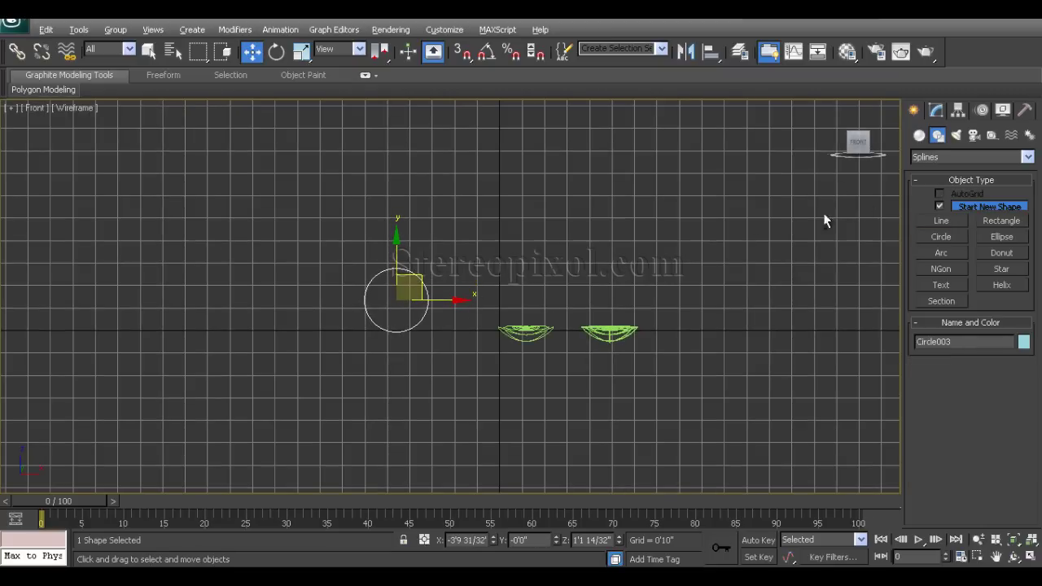
Return to the Perspective view and check whether the circle's available modifiers include CrossSection
key(alt+w)
right_click(635, 380)
key(alt+w)
middle_drag(641, 387, 647, 391)
click(936, 110)
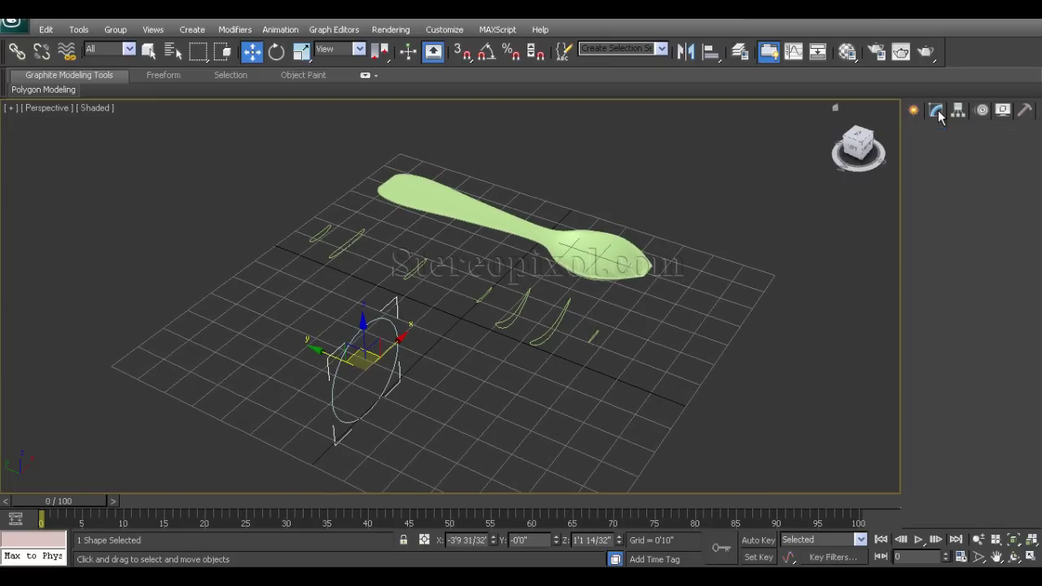
click(949, 154)
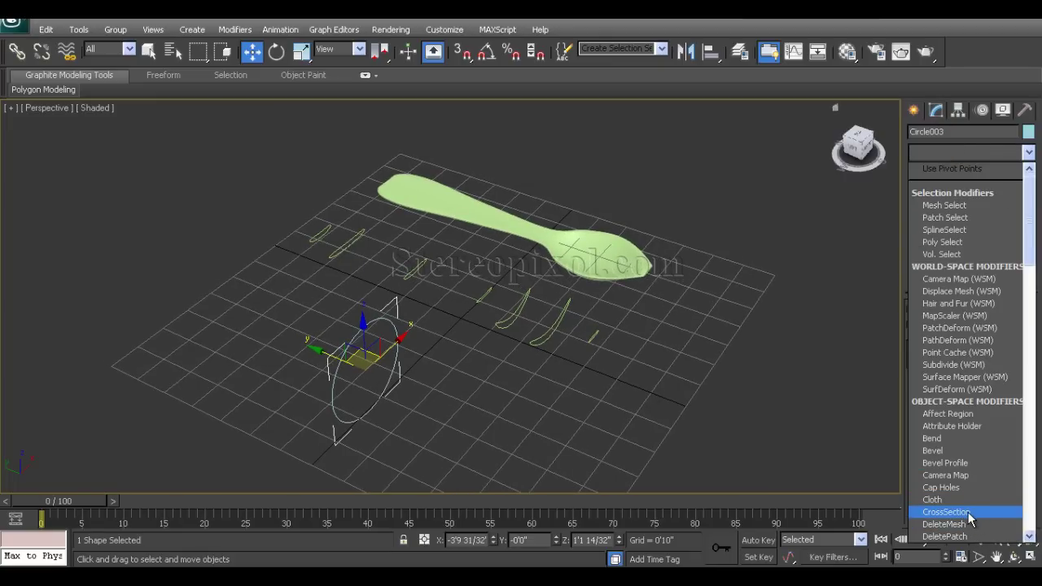
click(561, 434)
Select the finished spoon and examine its modifier stack and its shape from several angles
middle_drag(499, 406, 578, 341)
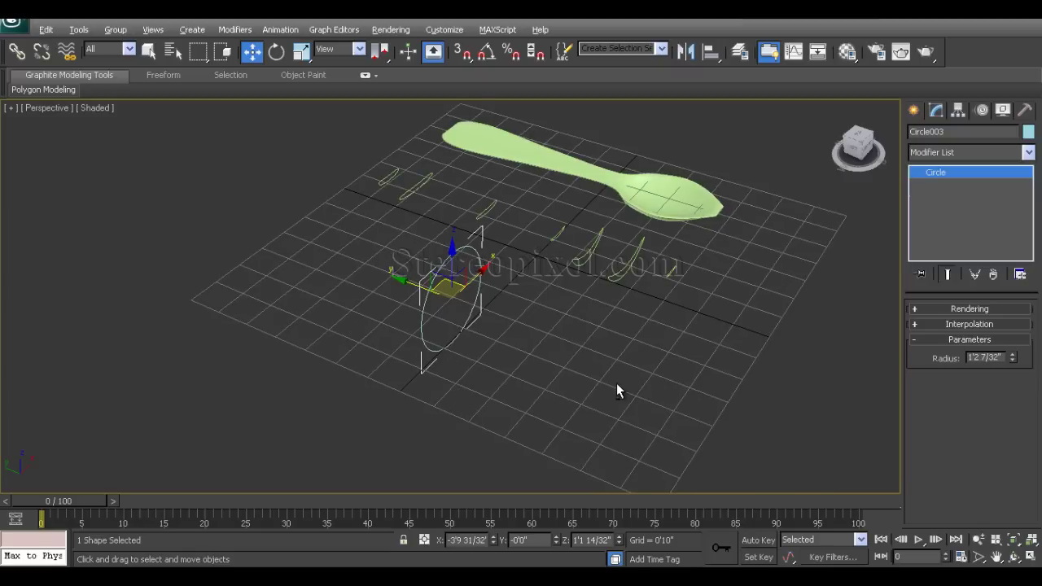
alt+middle_drag(616, 382, 507, 427)
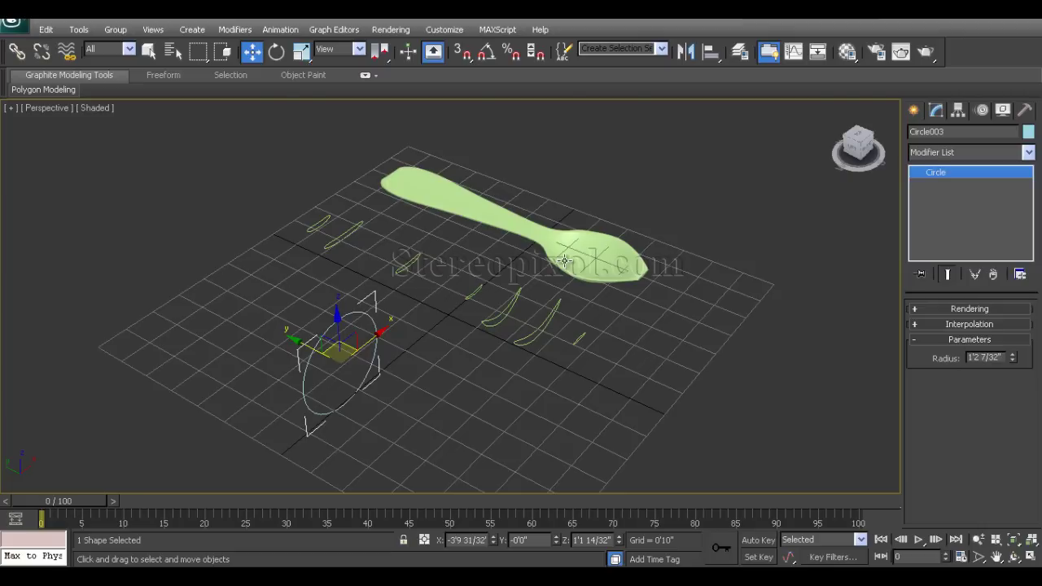
alt+middle_drag(564, 260, 529, 270)
click(446, 225)
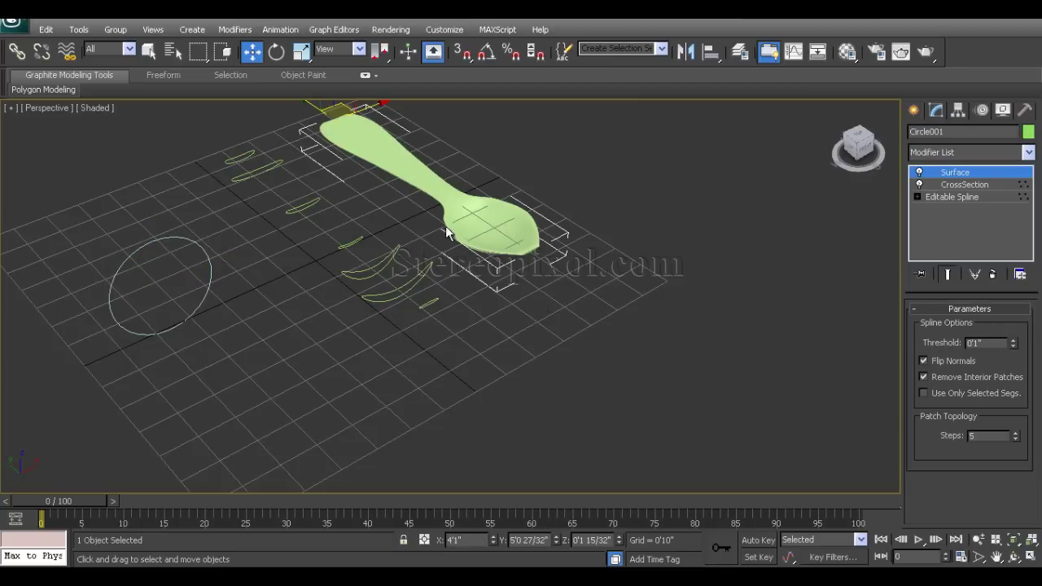
alt+middle_drag(446, 225, 530, 264)
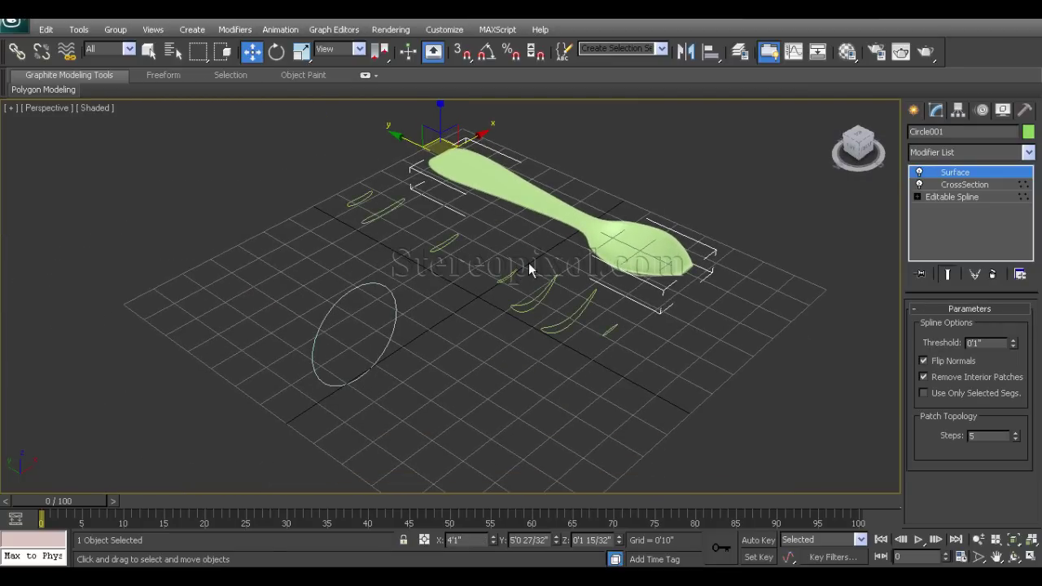
alt+middle_drag(529, 266, 444, 281)
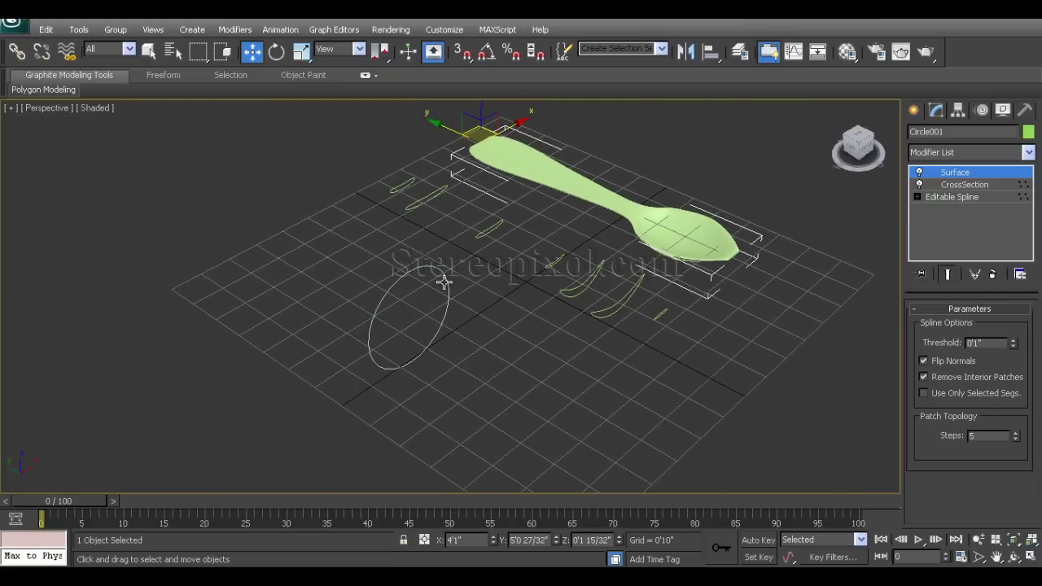
Scale the new circle uniformly to about 44%, and flatten its height to about 11%
click(443, 281)
key(r)
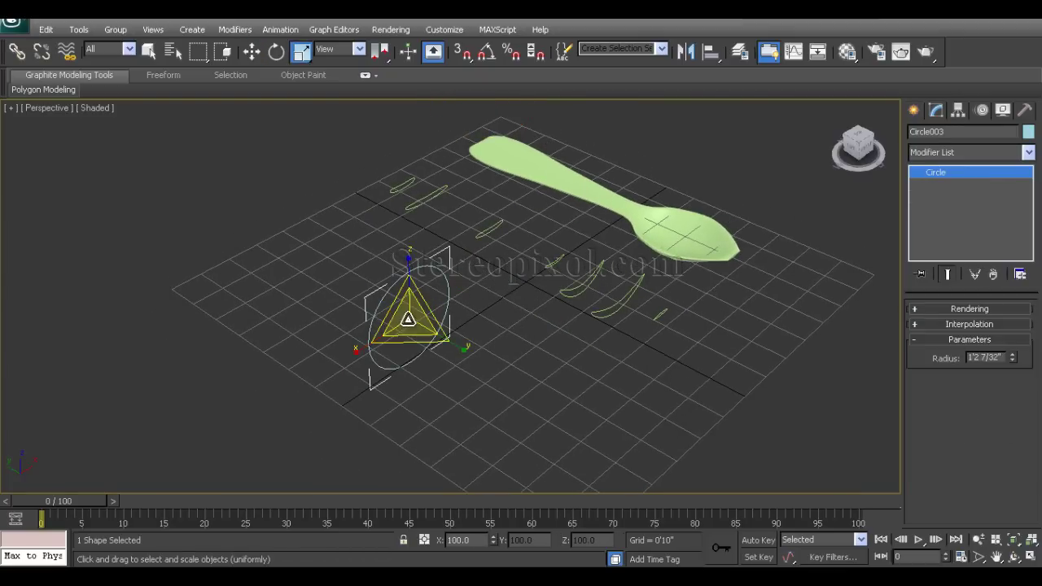
drag(408, 319, 302, 421)
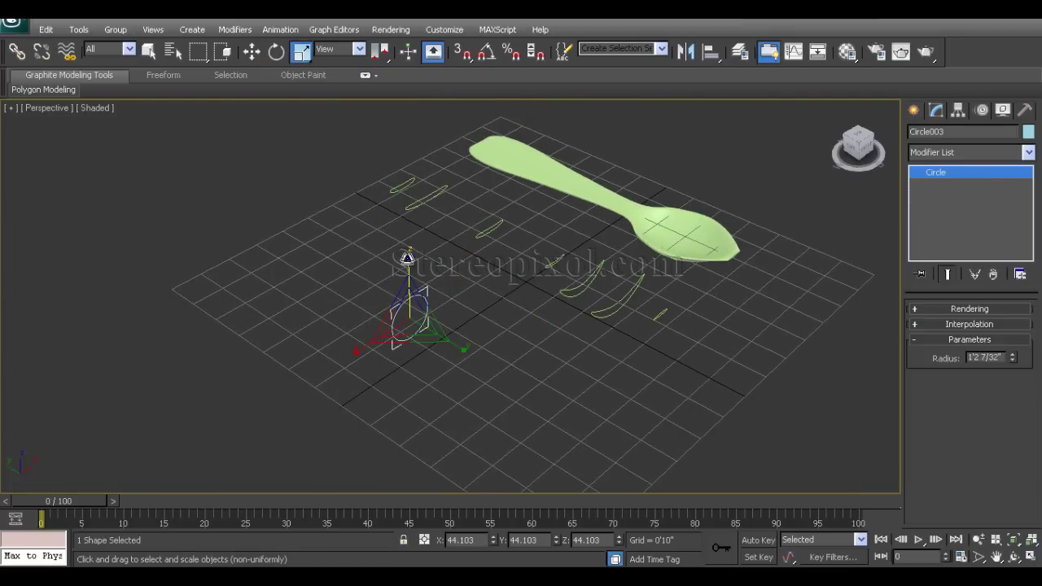
drag(408, 259, 416, 381)
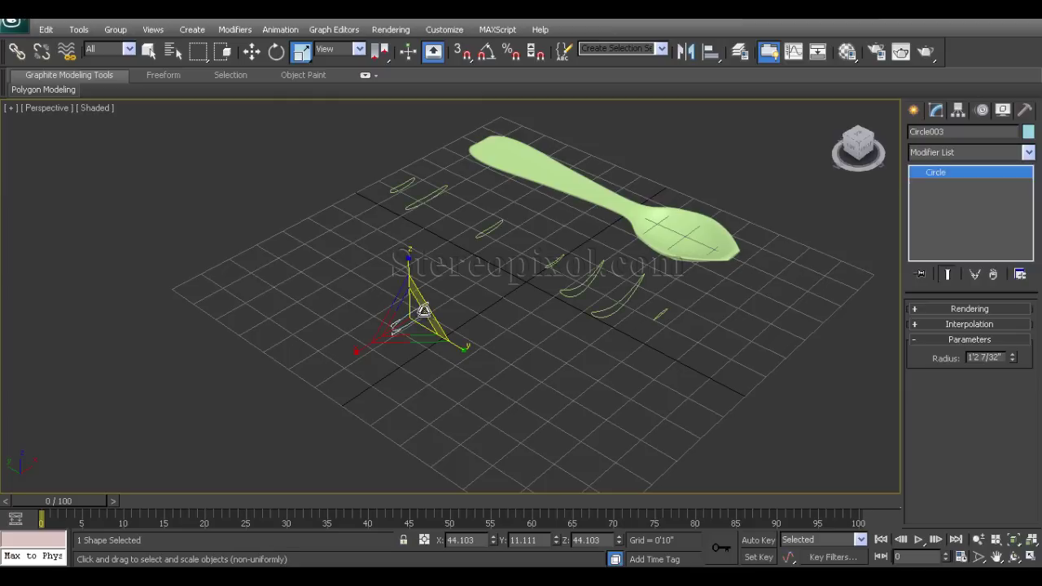
Move the flattened circle along the Y axis to about 4'4" at the handle end, and compare it with the existing spoon profiles
key(w)
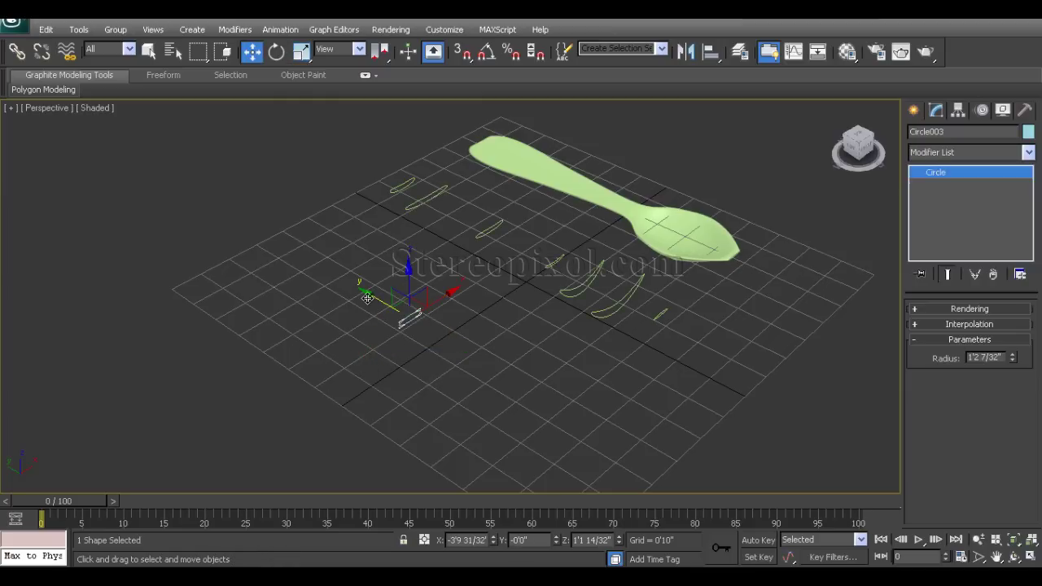
drag(368, 298, 232, 225)
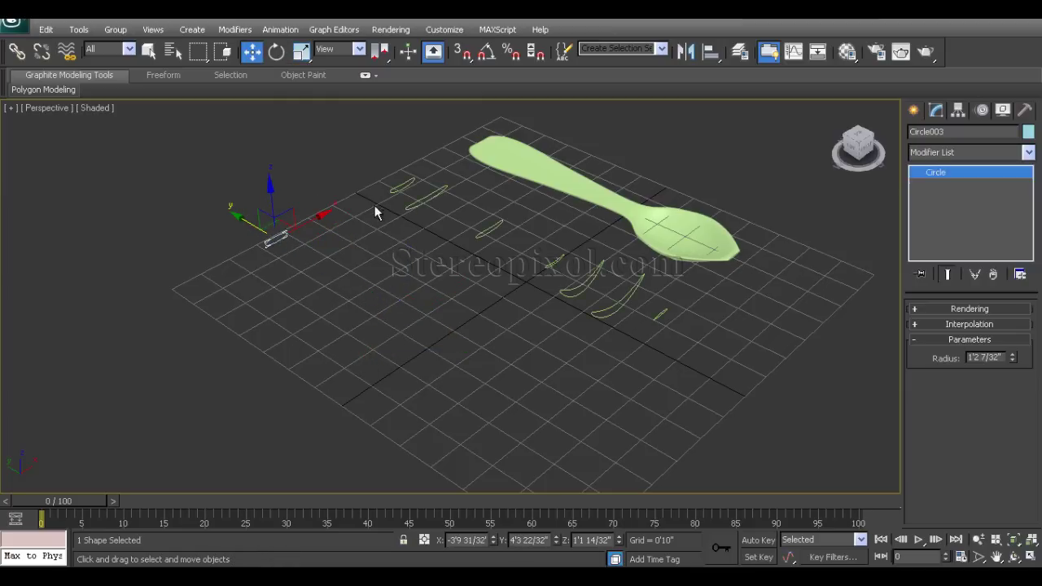
click(393, 188)
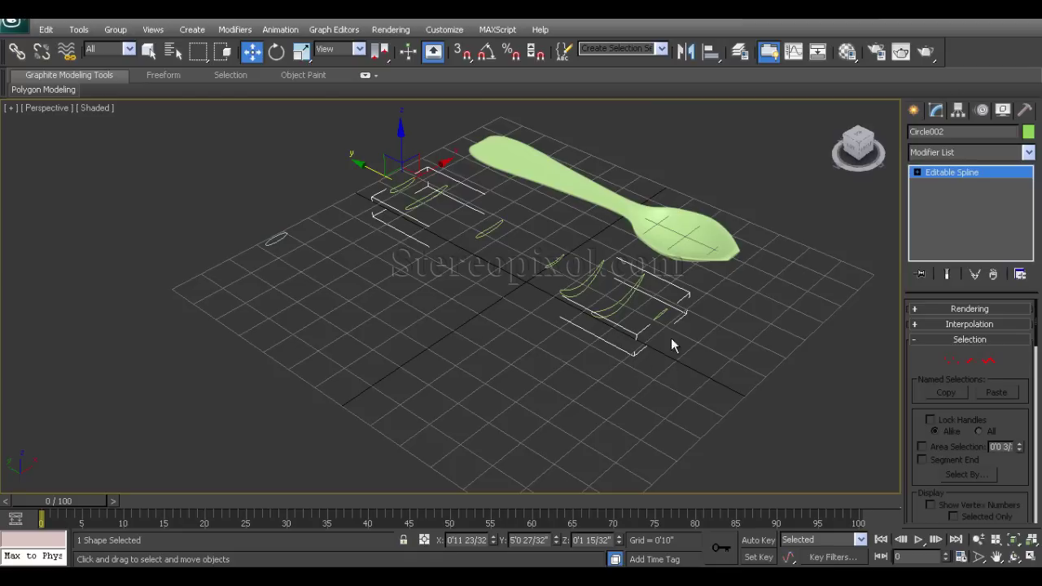
middle_drag(402, 271, 387, 320)
Make one copy of the flattened circle at about Y 3'2", and stretch the copy along the X axis
click(306, 286)
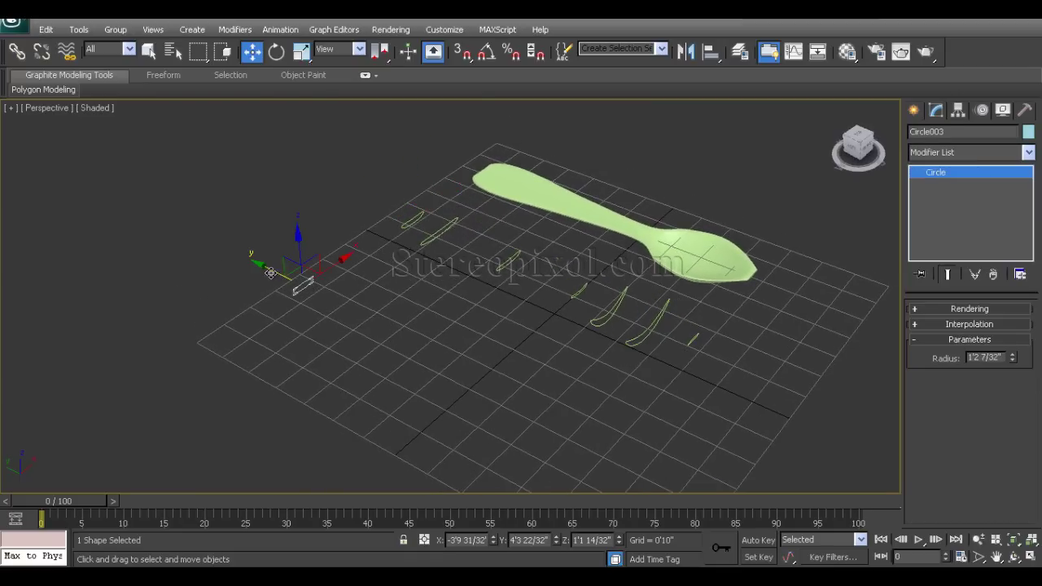
shift+drag(271, 272, 310, 289)
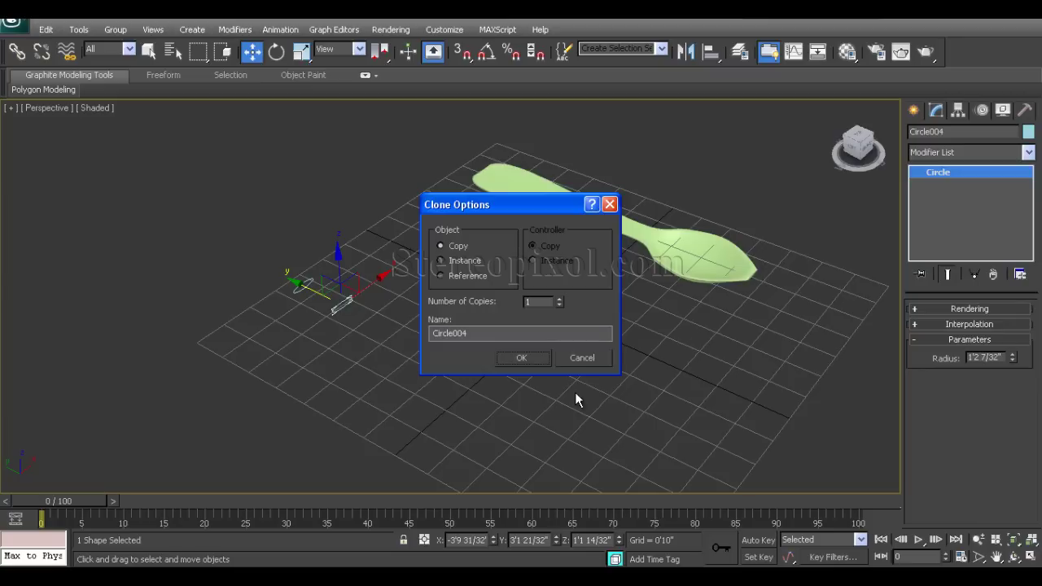
click(522, 359)
key(r)
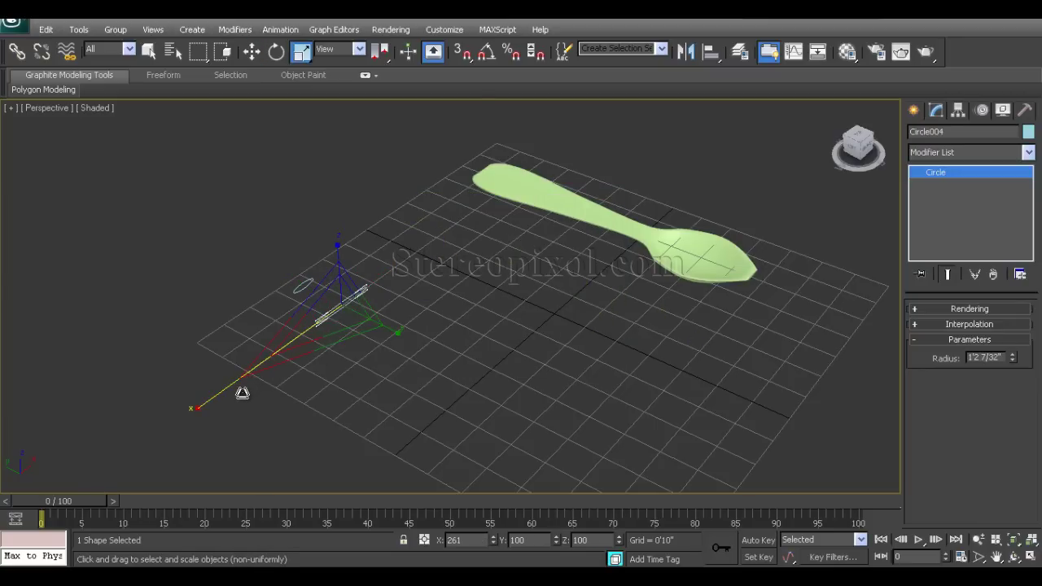
key(r)
Copy the widened ellipse farther along the Y axis toward the bowl end, and shrink the copy, narrowing its X scale to about 47%
key(w)
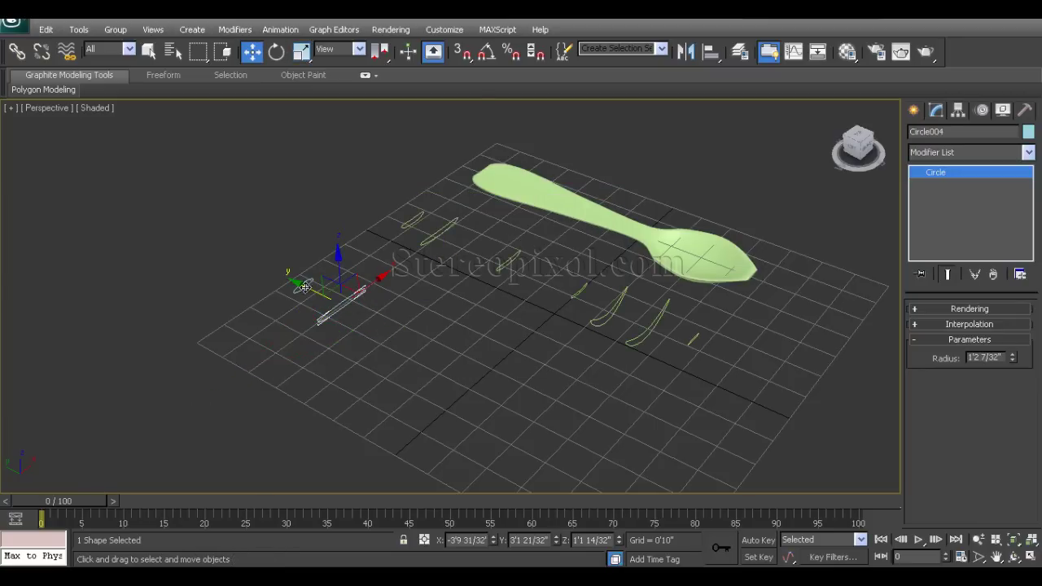
drag(307, 287, 379, 326)
click(521, 356)
key(r)
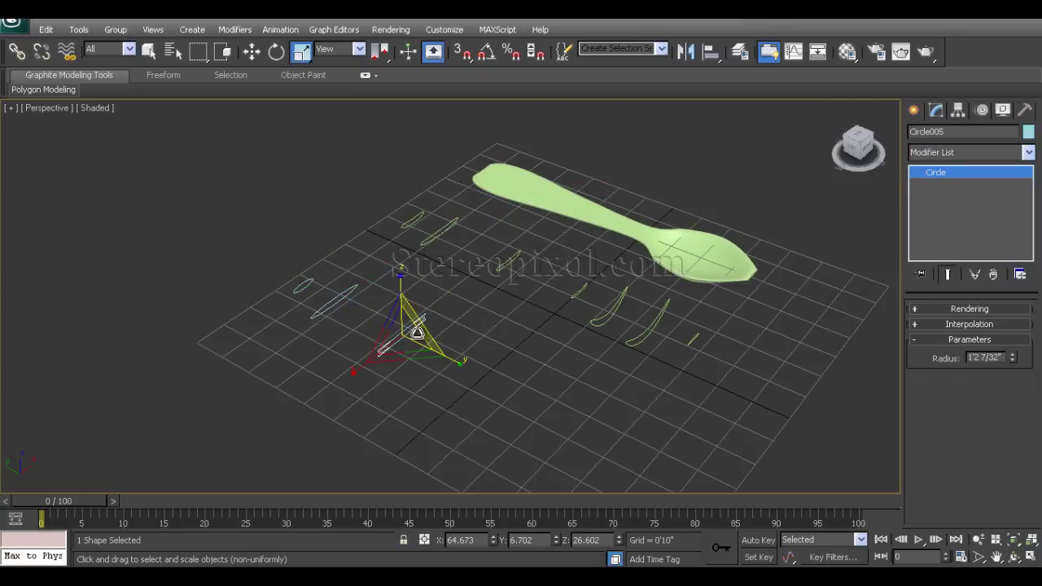
drag(351, 371, 366, 352)
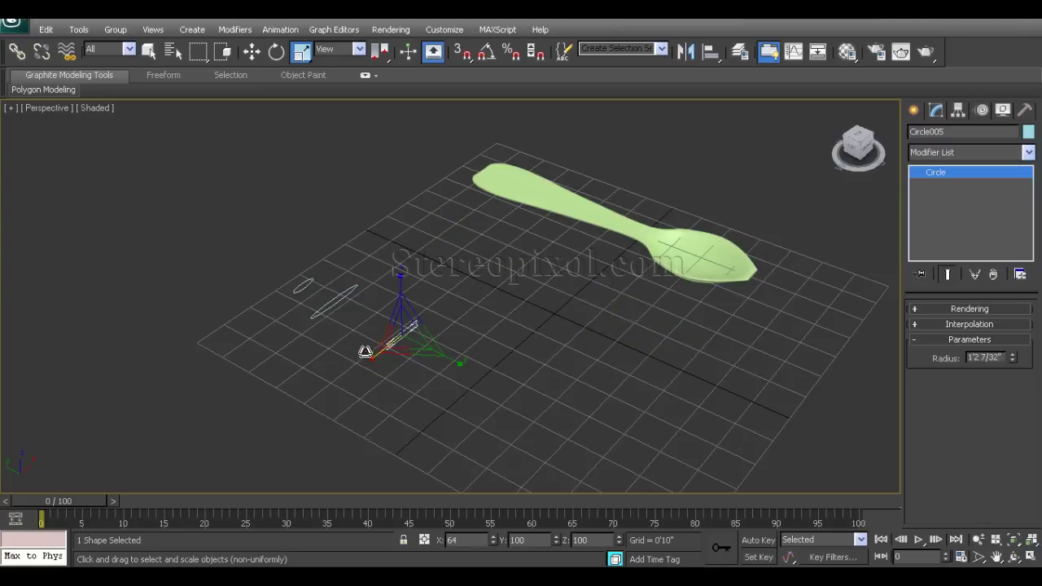
key(ctrl+y)
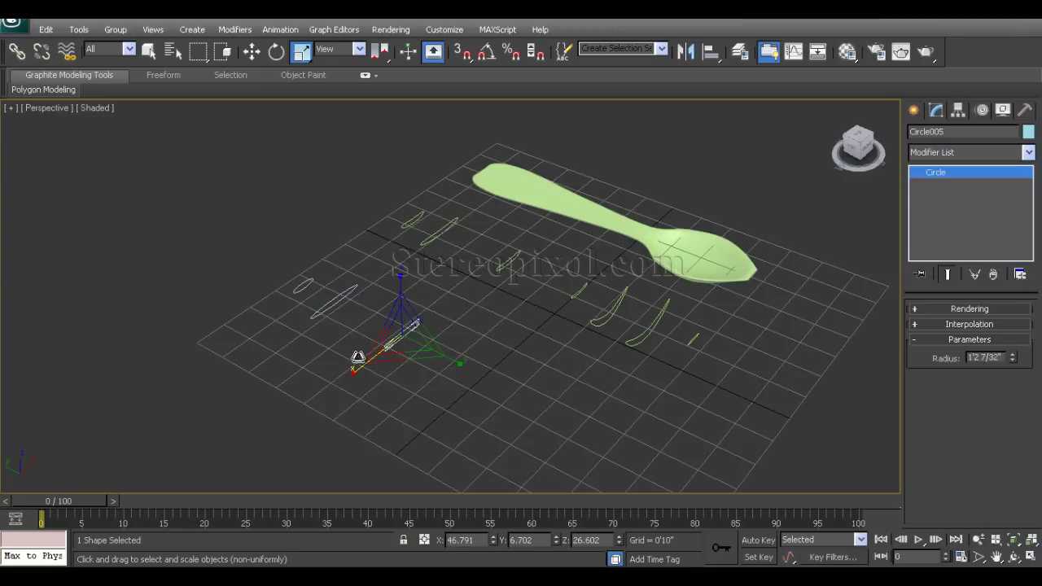
Copy the third ellipse about 2'4" along the Y axis to the spoon's neck, and shrink the copy uniformly to about 22% X scale
key(w)
shift+drag(368, 317, 458, 360)
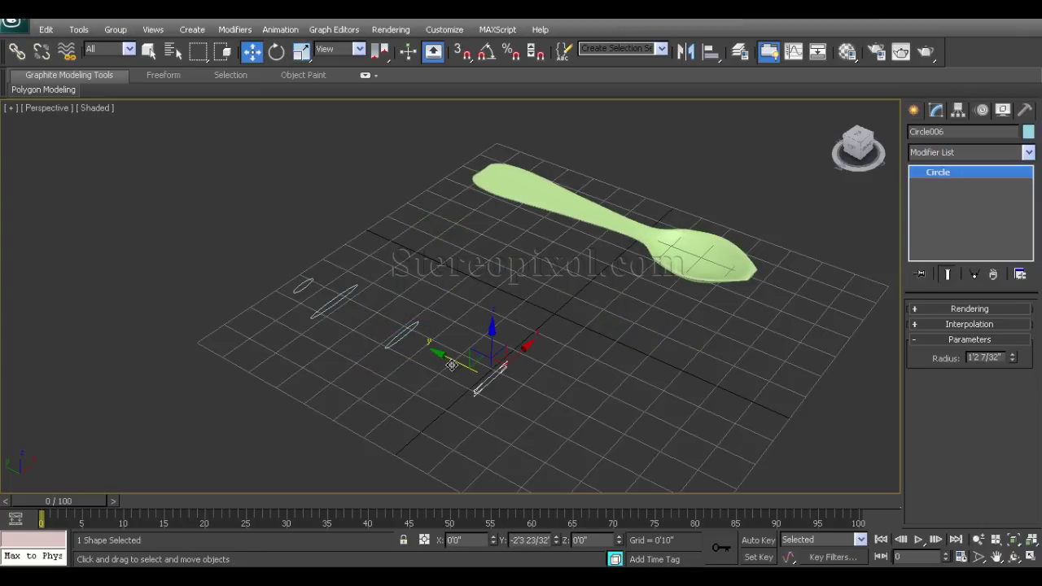
click(522, 356)
key(r)
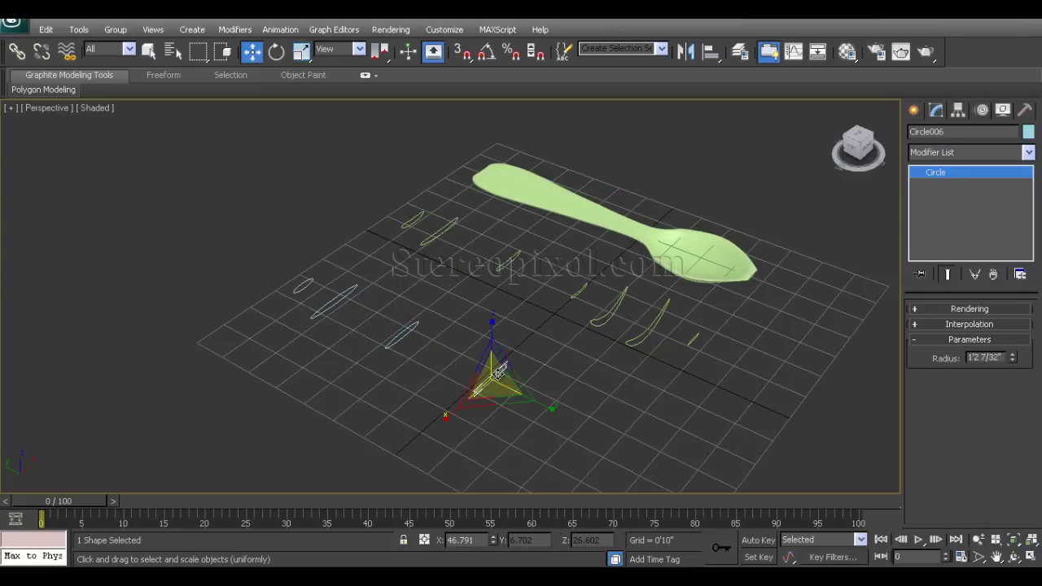
drag(492, 377, 418, 472)
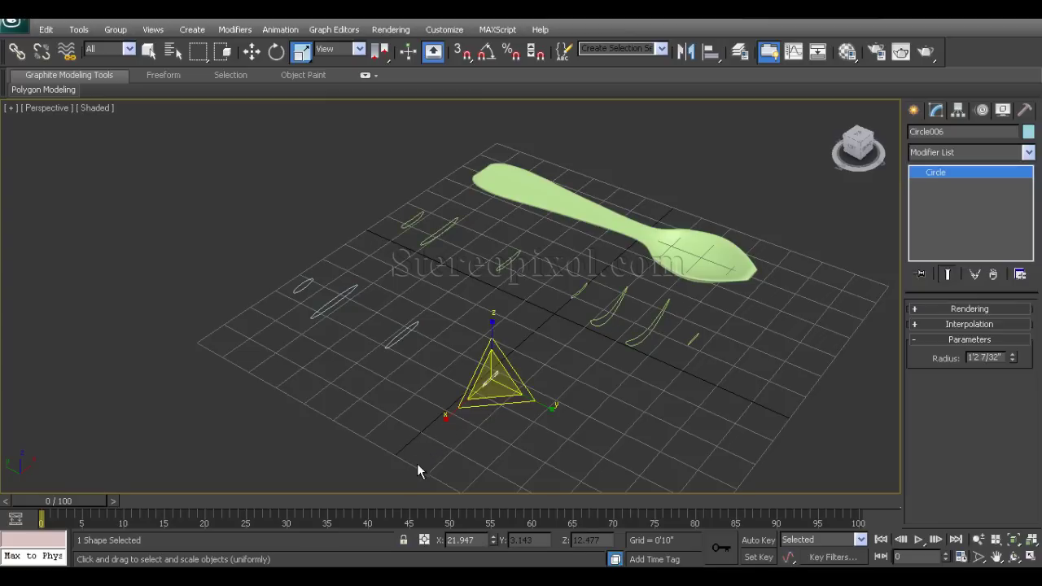
Scale the third ellipse from the handle end uniformly to about 93%, and reselect the small neck ellipse
key(w)
click(401, 339)
key(r)
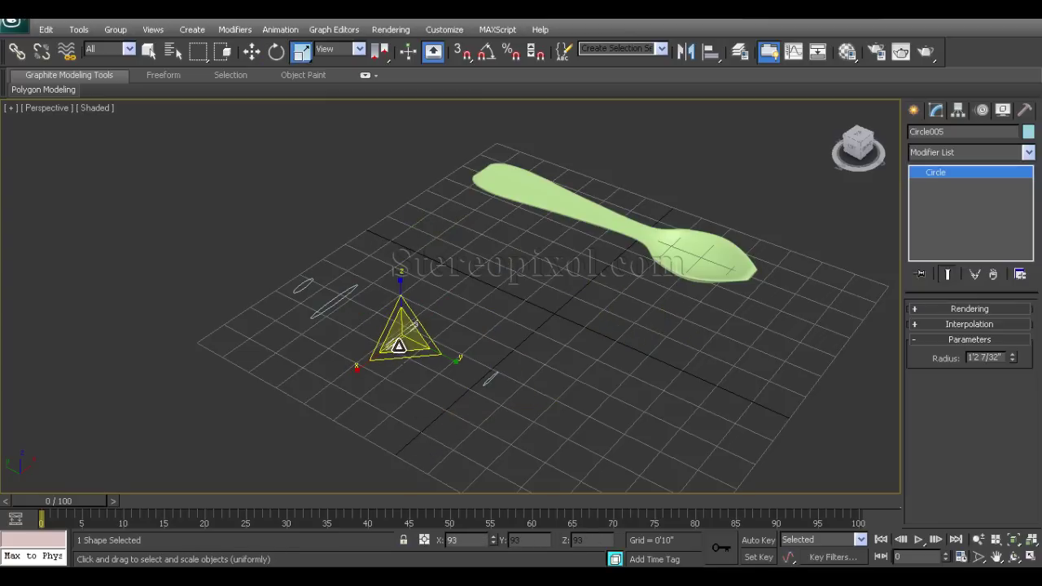
click(491, 380)
click(491, 380)
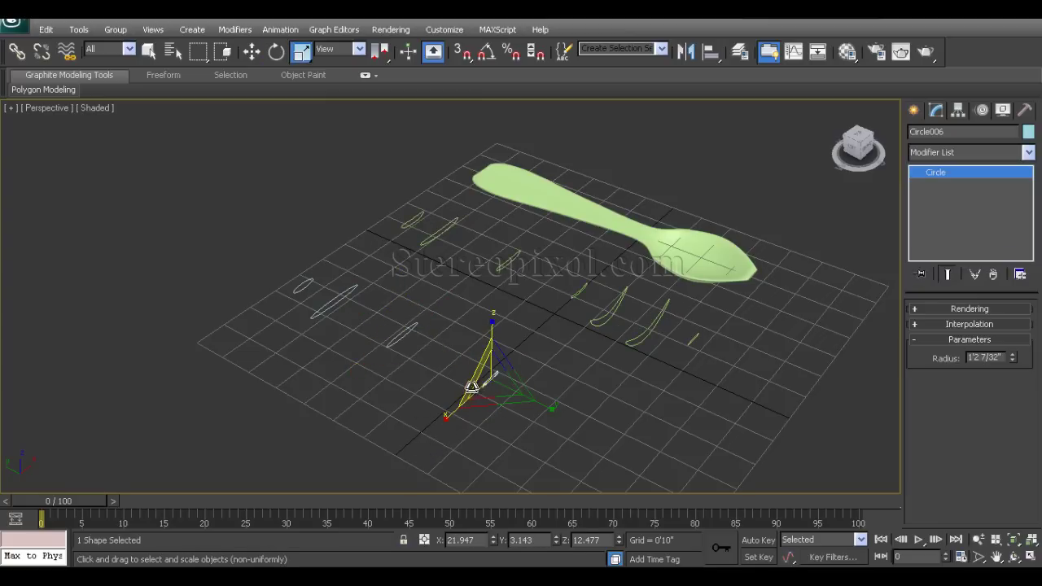
Copy the neck ellipse along the Y axis to about -1'7", and enlarge the copy uniformly for the start of the bowl
key(w)
shift+drag(460, 363, 486, 374)
click(522, 357)
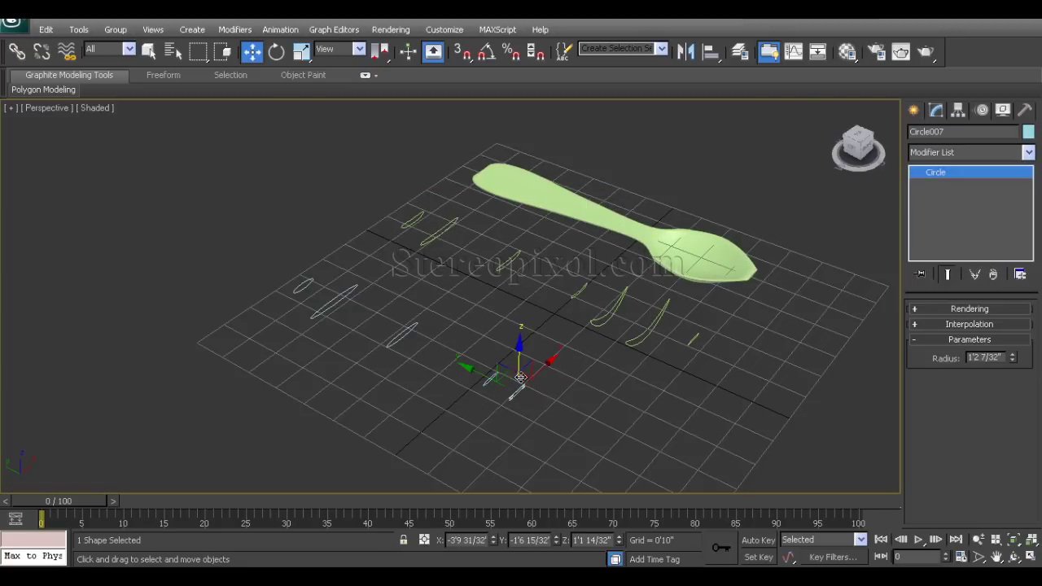
key(r)
mouse_move(521, 385)
mouse_down()
mouse_move(573, 353)
mouse_move(605, 314)
mouse_up()
key(w)
key(r)
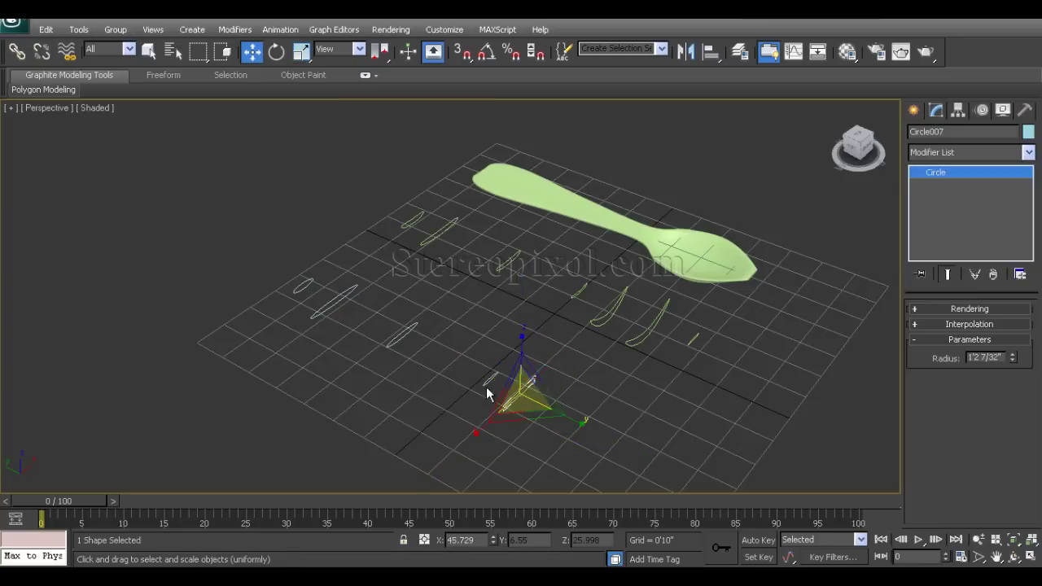
key(w)
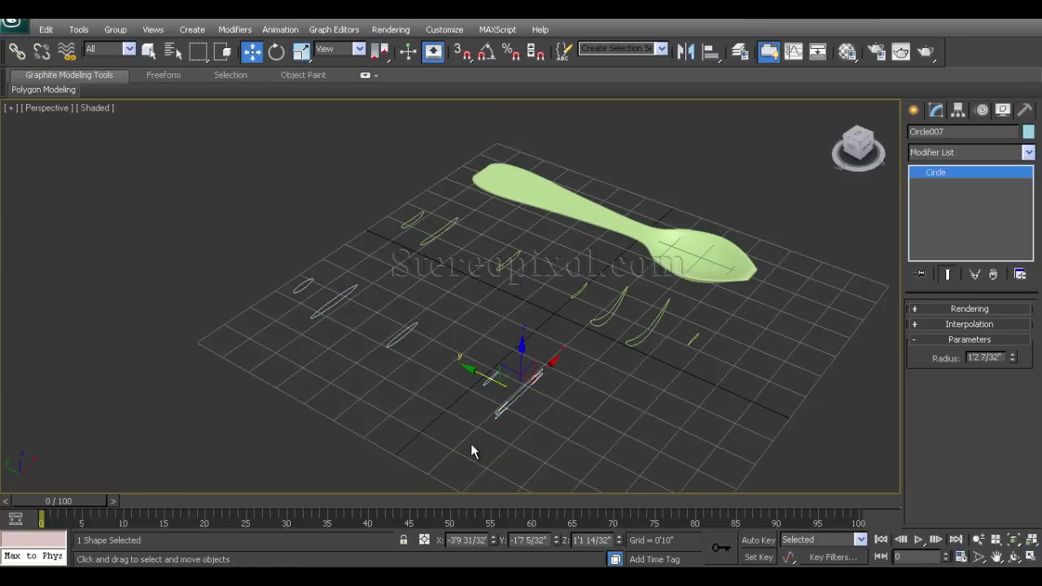
Copy the enlarged bowl ellipse along the Y axis to about -2'6", and scale the copy up slightly
shift+drag(479, 373, 521, 398)
click(521, 359)
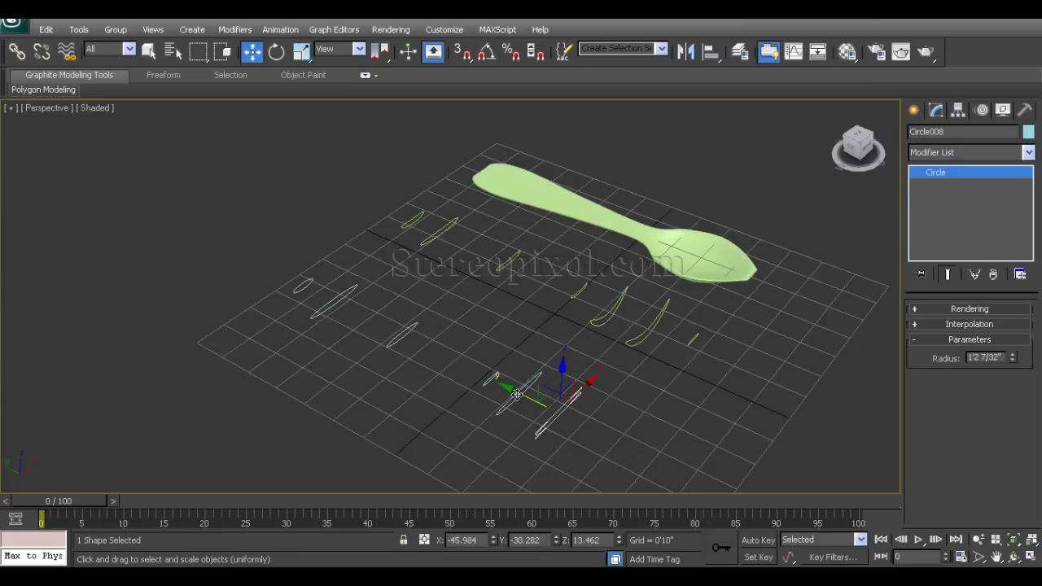
key(r)
drag(516, 451, 517, 459)
key(w)
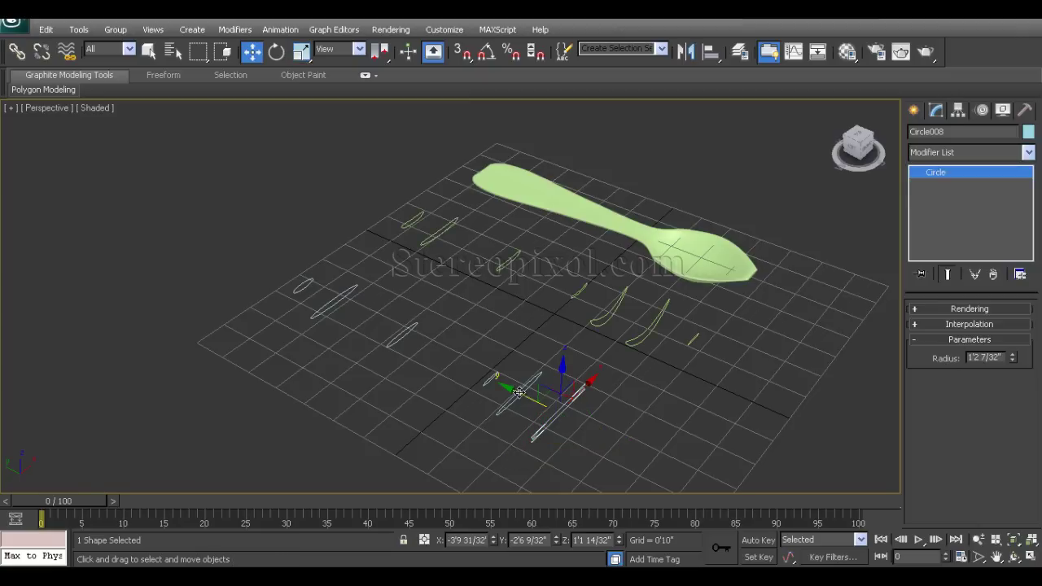
Copy the widest bowl ellipse along the Y axis to about -3'7", and shrink the copy uniformly to form the spoon's tip
shift+drag(519, 392, 569, 421)
click(523, 359)
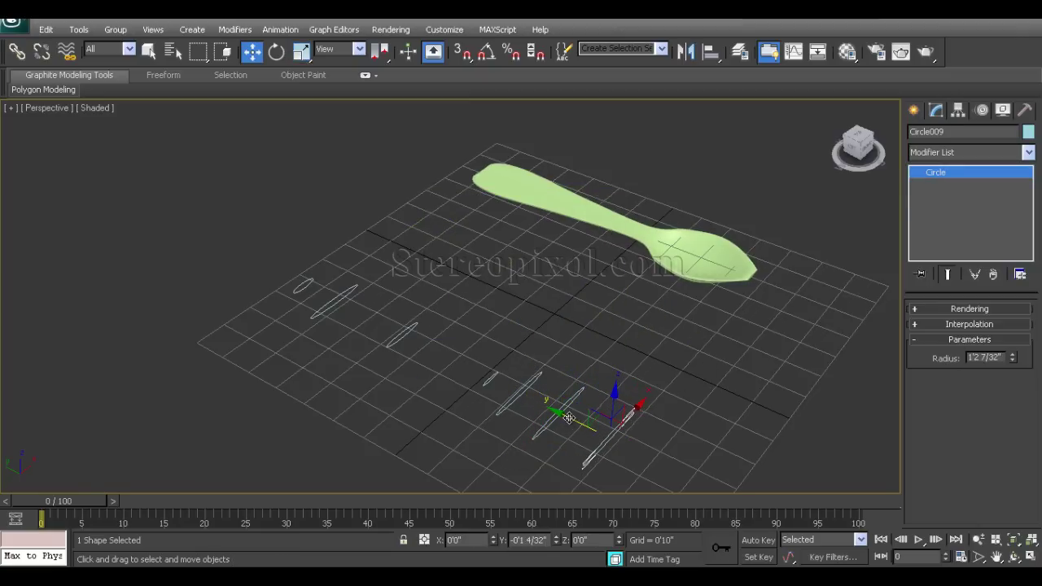
key(r)
drag(616, 440, 522, 487)
key(w)
Examine the layout of the seven new ellipses from several angles against the existing spoon profiles
alt+middle_drag(565, 453, 680, 364)
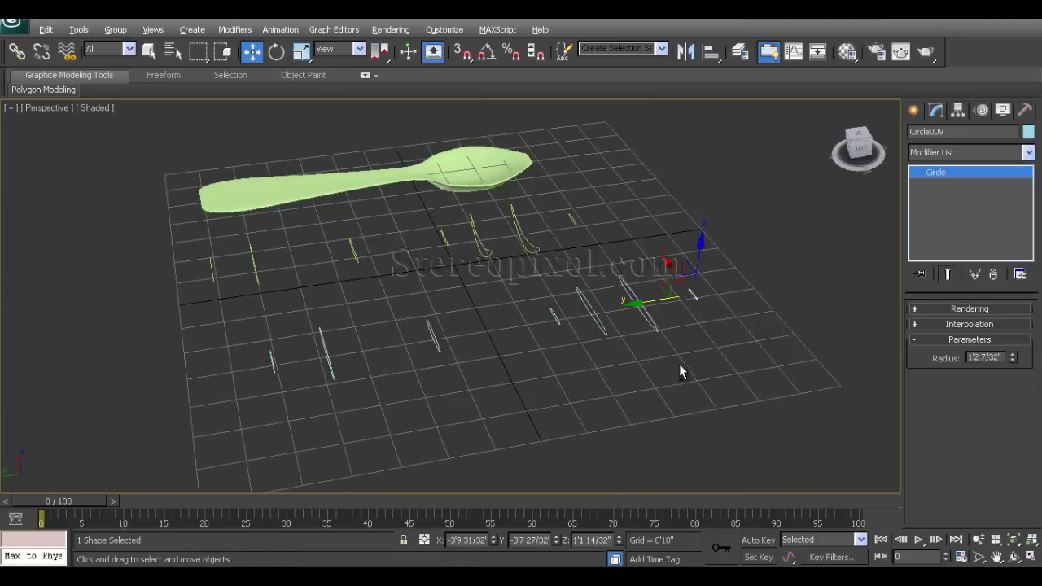
alt+middle_drag(503, 444, 476, 411)
click(532, 438)
alt+middle_drag(295, 383, 414, 365)
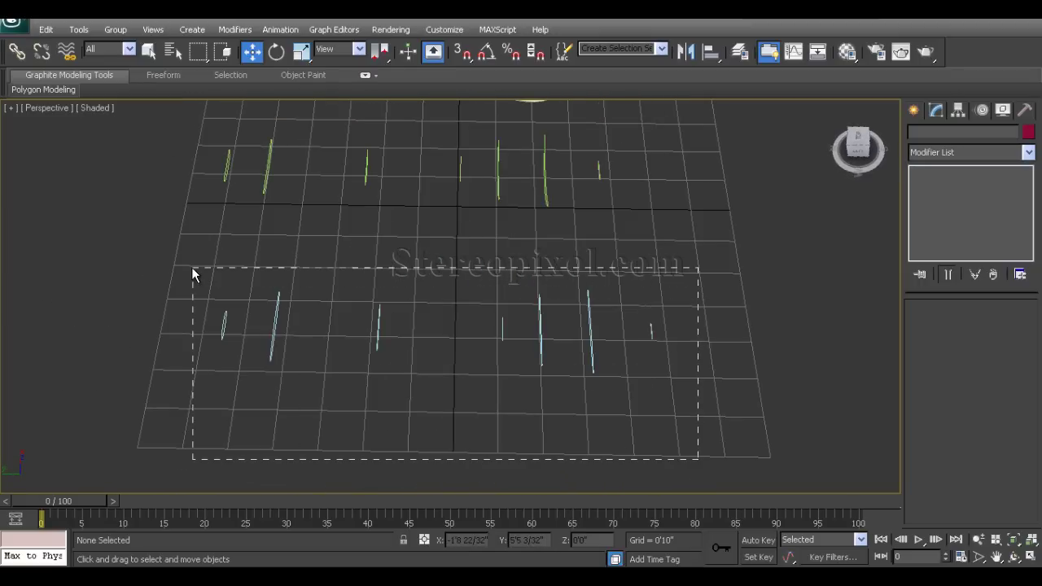
drag(192, 267, 192, 267)
alt+middle_drag(505, 384, 382, 357)
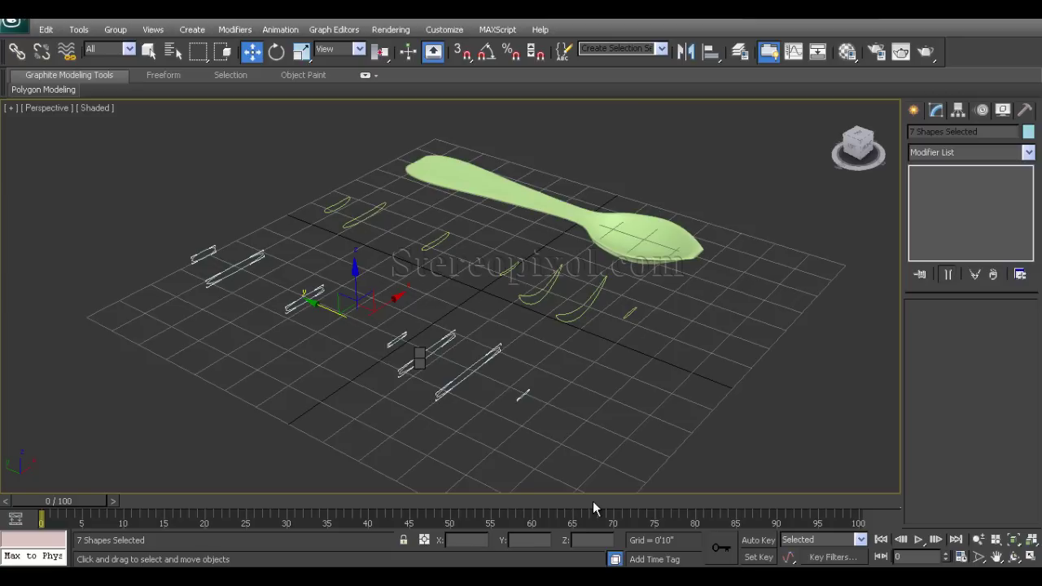
mouse_move(497, 426)
alt+middle_down()
mouse_move(471, 413)
mouse_move(491, 426)
alt+middle_up()
click(172, 293)
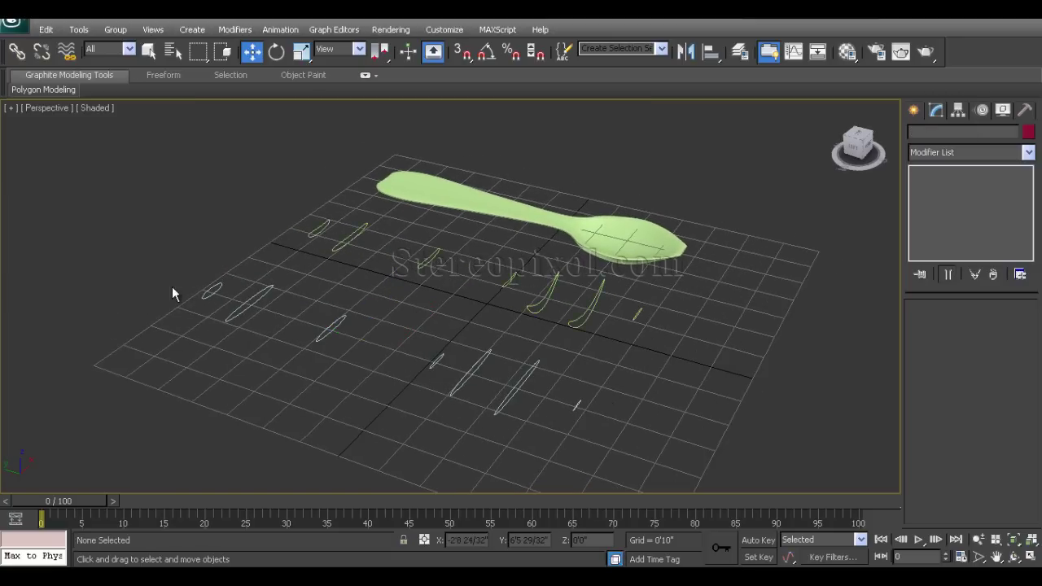
Convert the handle-end ellipse to an Editable Spline, and attach the other six ellipses in order toward the spoon's tip
click(215, 301)
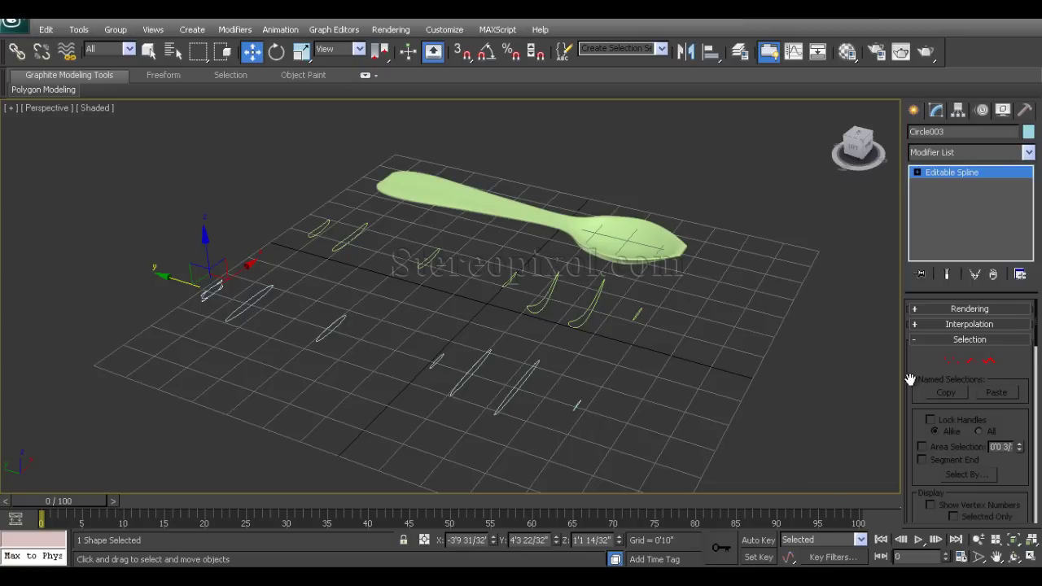
drag(911, 379, 905, 184)
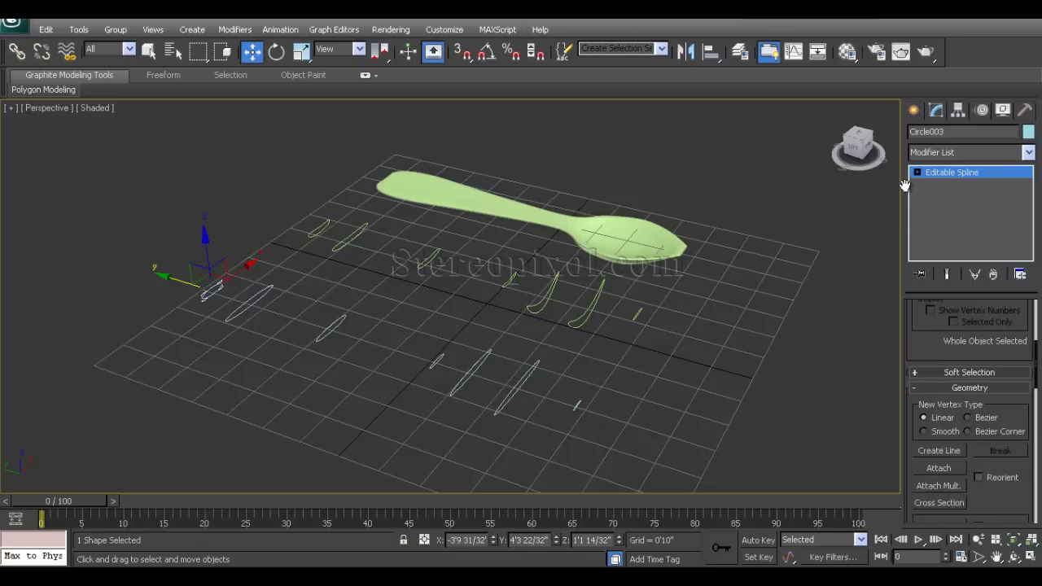
click(931, 472)
click(238, 311)
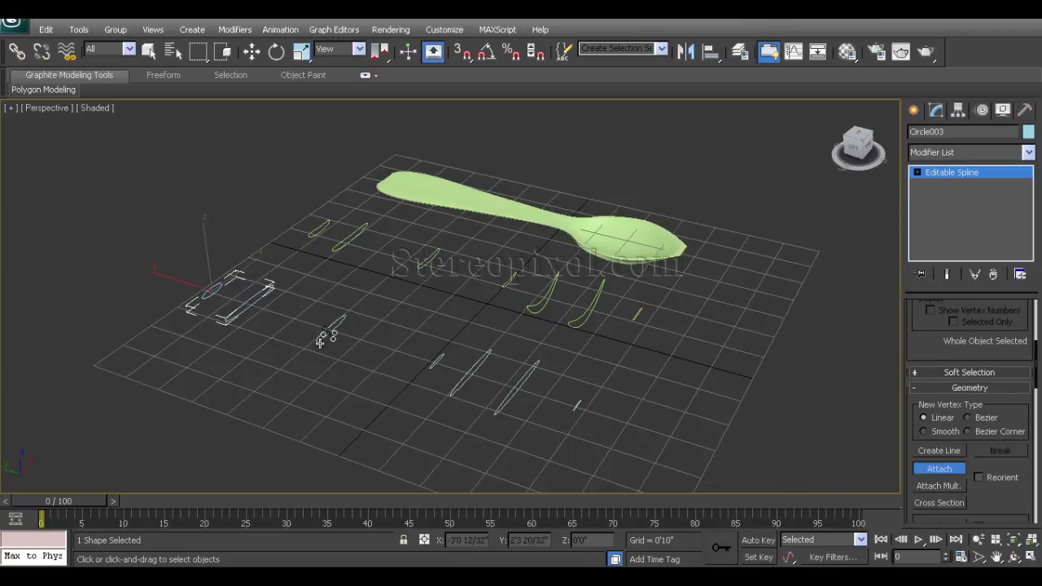
click(330, 333)
click(433, 363)
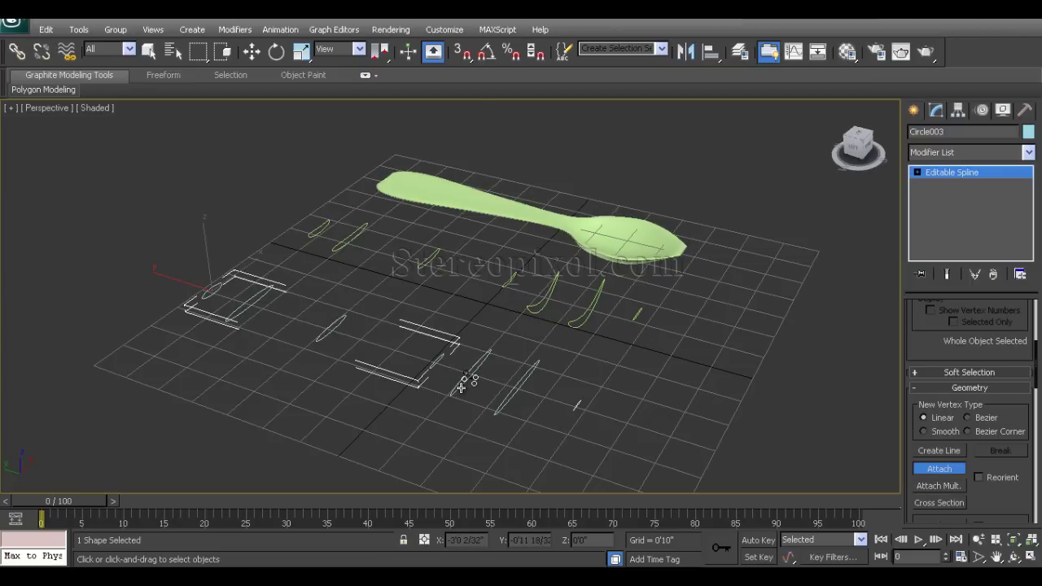
click(460, 386)
click(513, 390)
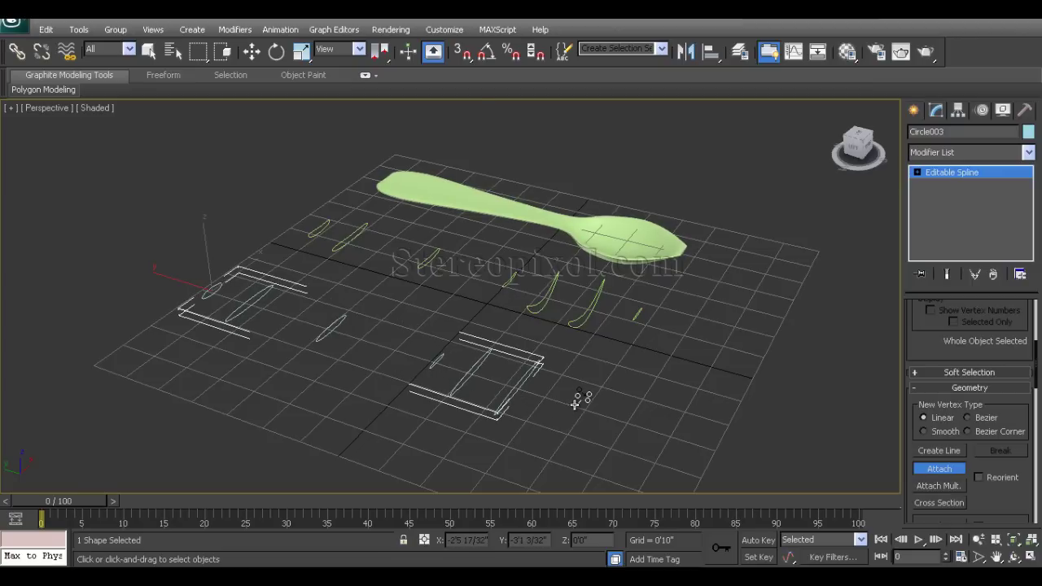
click(575, 403)
key(w)
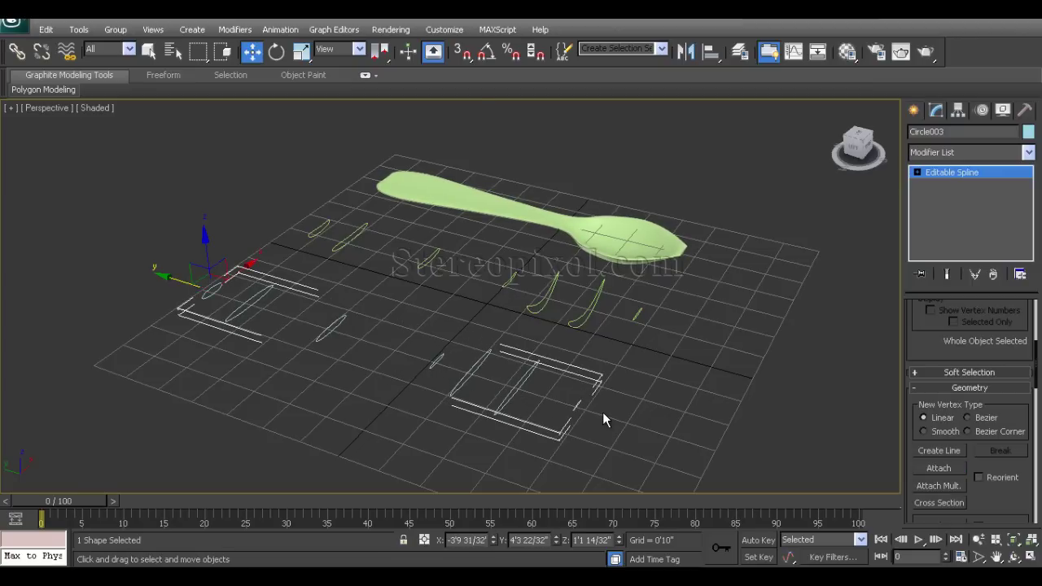
Apply the CrossSection modifier to the attached ellipses
alt+middle_drag(580, 453, 762, 334)
click(611, 421)
click(547, 433)
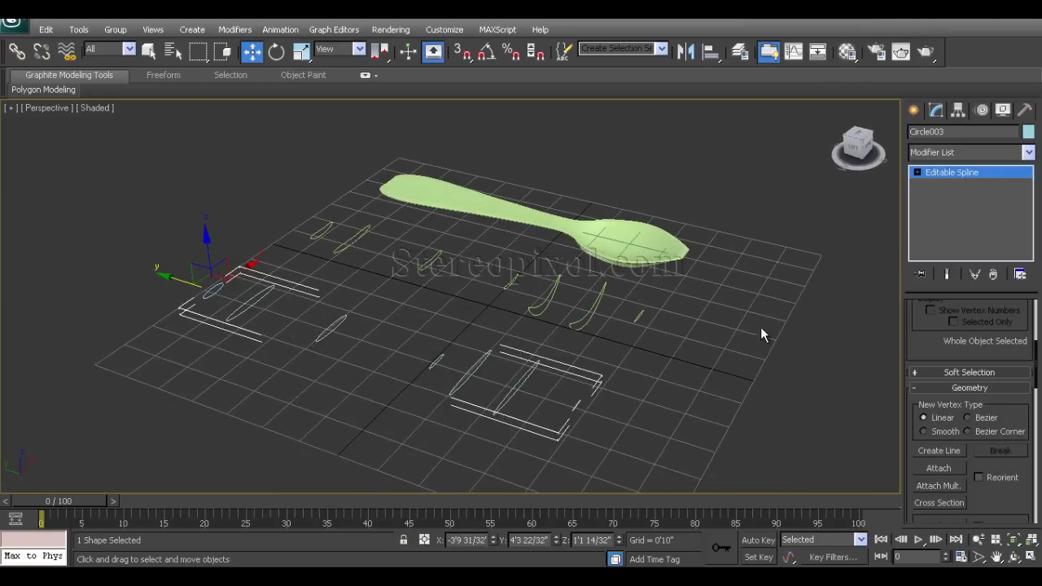
alt+middle_drag(567, 343, 587, 375)
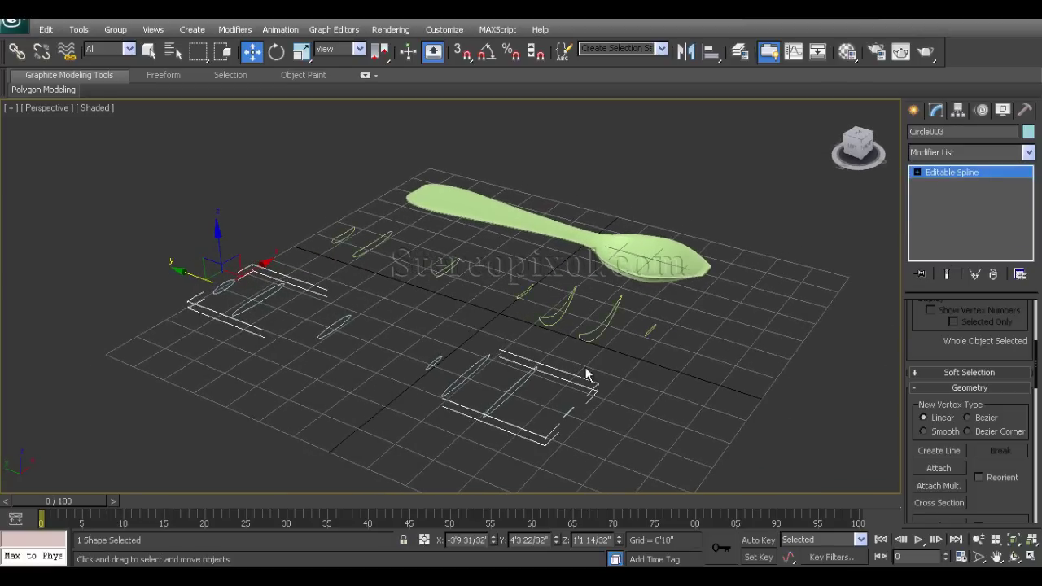
click(944, 152)
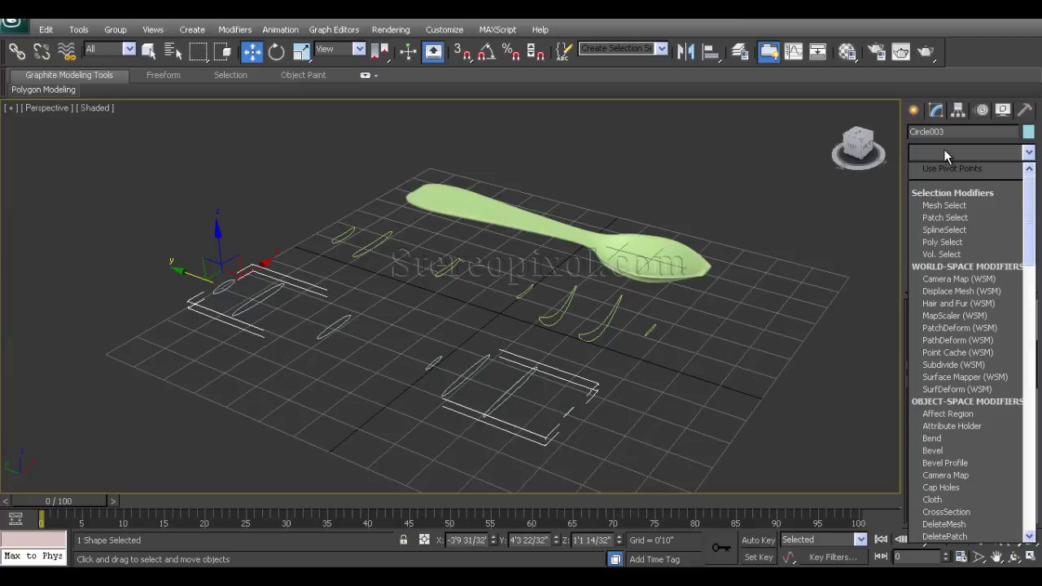
text(cr)
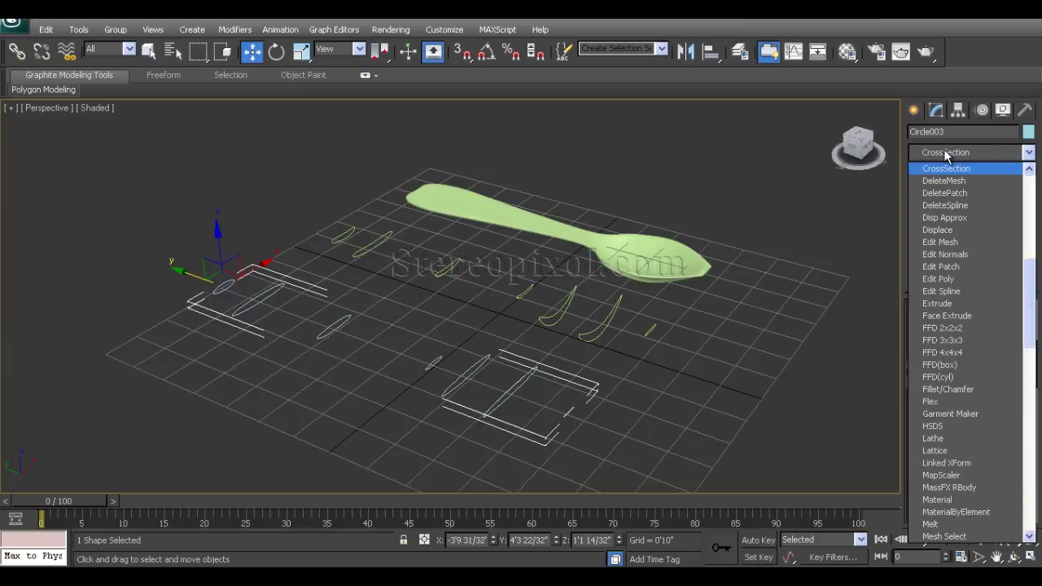
click(946, 171)
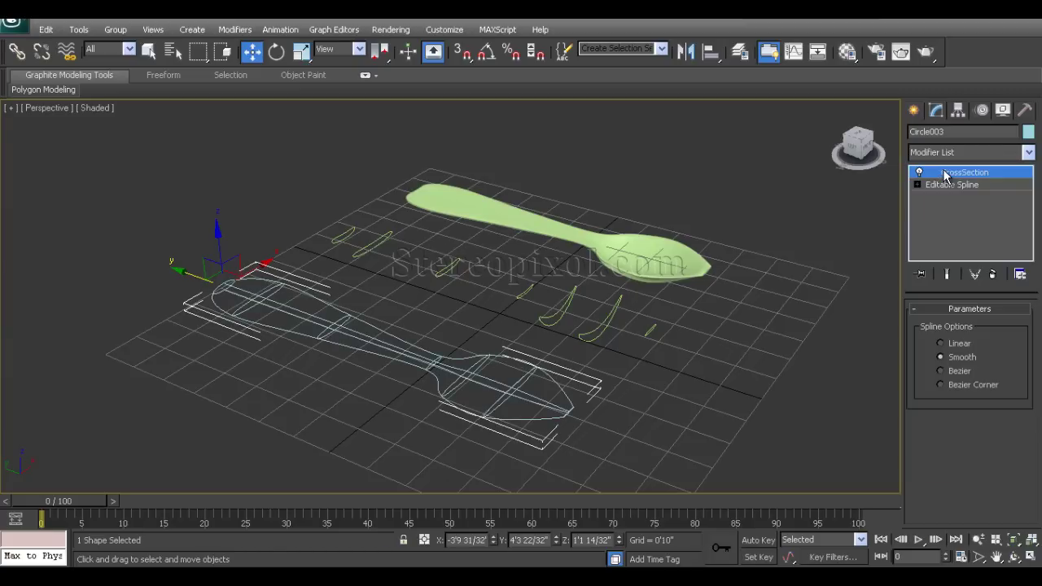
Examine the connected spline cage from several angles, and compare it with the finished spoon in wireframe and shaded display
alt+middle_drag(443, 430, 491, 448)
mouse_move(516, 410)
alt+middle_down()
mouse_move(530, 437)
mouse_move(461, 403)
mouse_move(435, 402)
mouse_move(531, 409)
mouse_move(517, 410)
mouse_move(528, 425)
alt+middle_up()
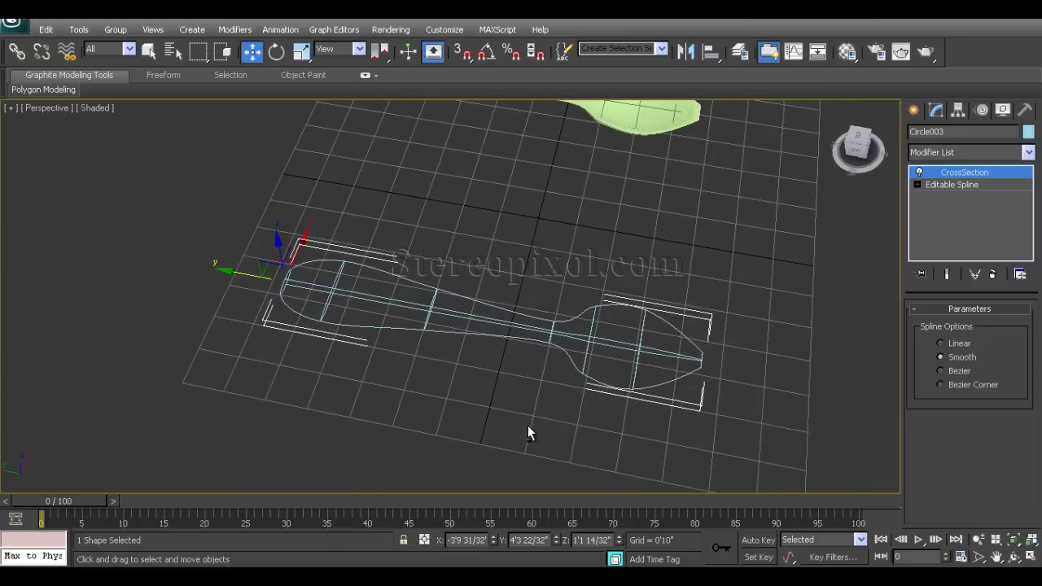
alt+middle_drag(677, 371, 524, 404)
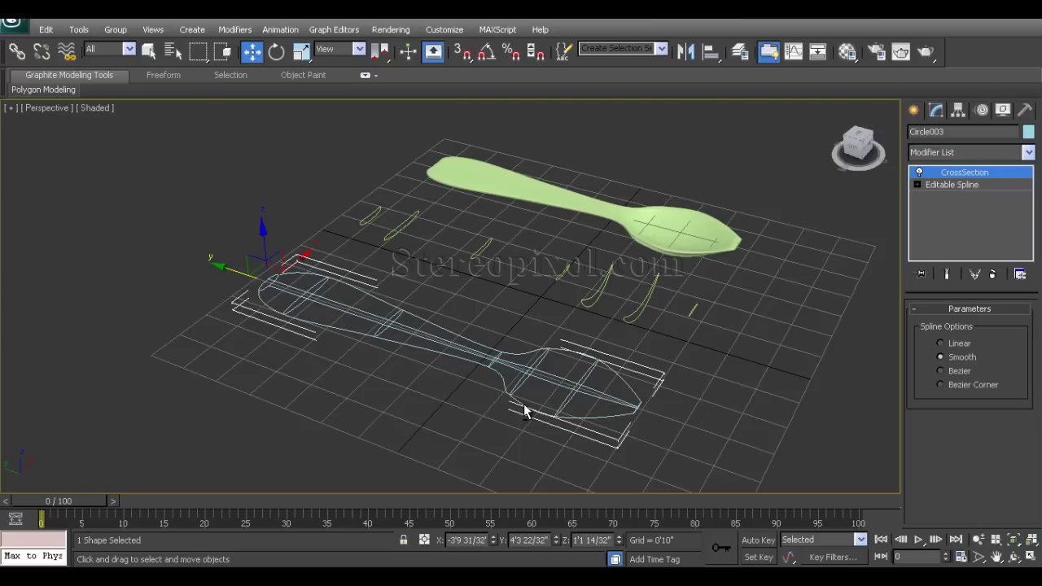
key(F3)
key(F3)
key(F3)
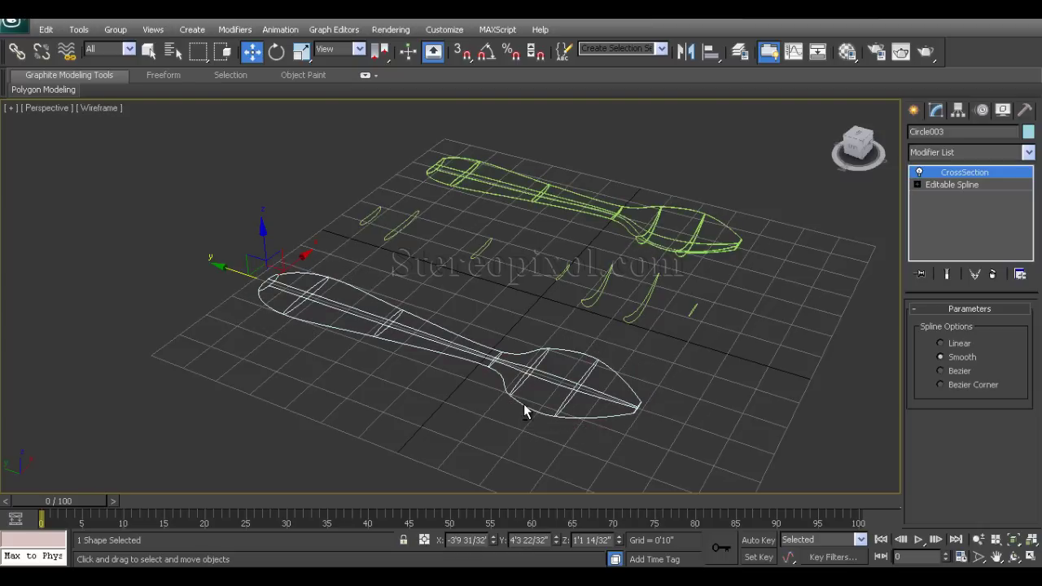
key(F3)
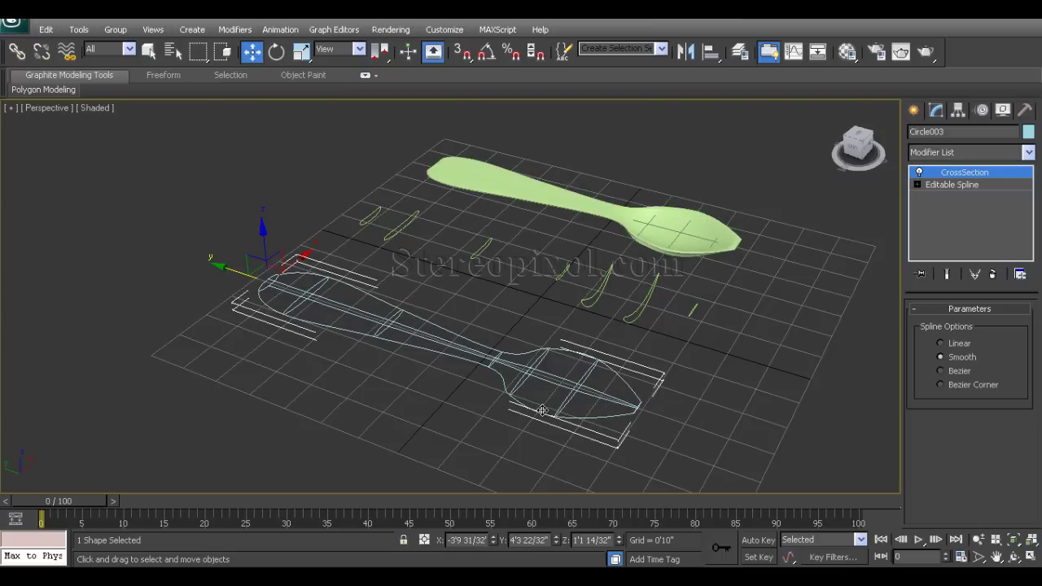
key(F3)
key(F3)
key(F3)
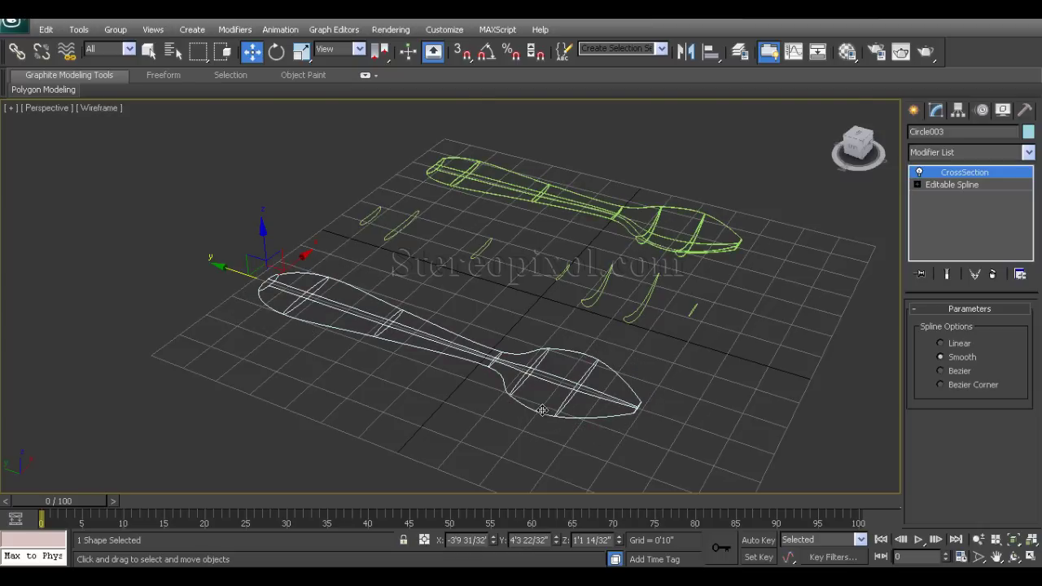
key(F3)
key(F3)
key(F3)
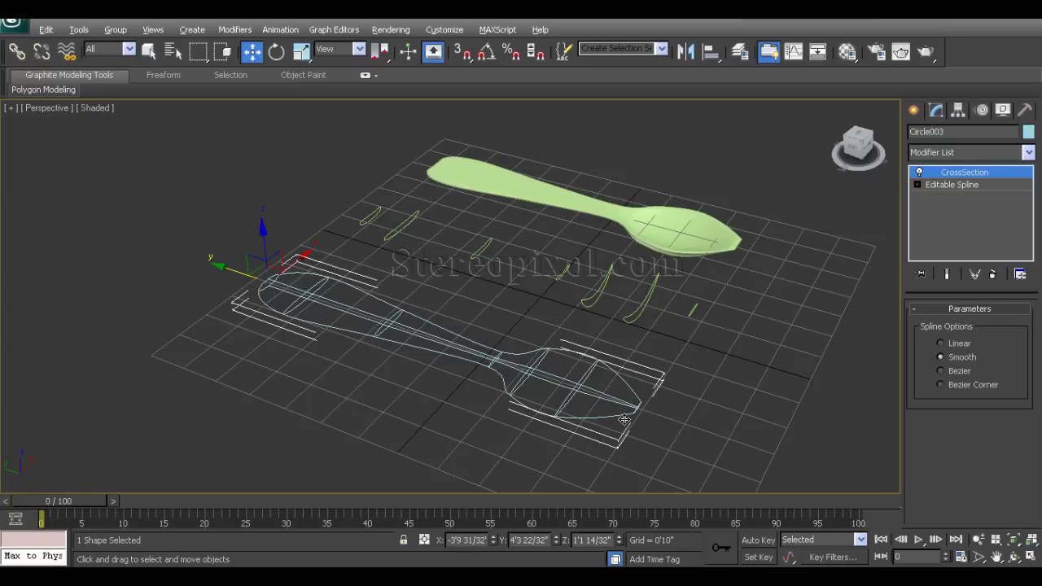
Render the perspective view to compare the spline cage with the finished spoon, and close the render
click(925, 51)
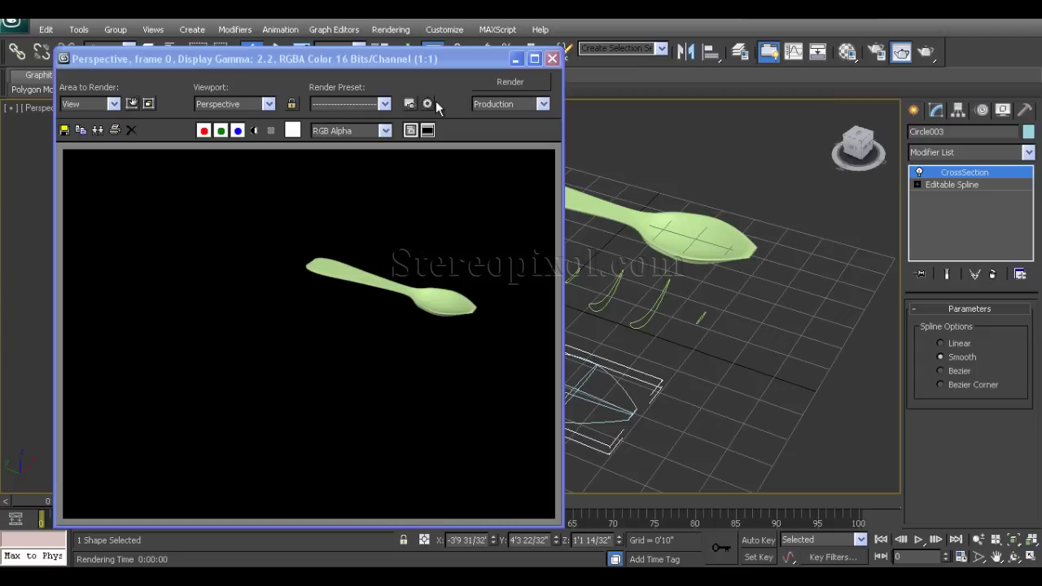
click(552, 59)
alt+middle_drag(492, 356, 509, 372)
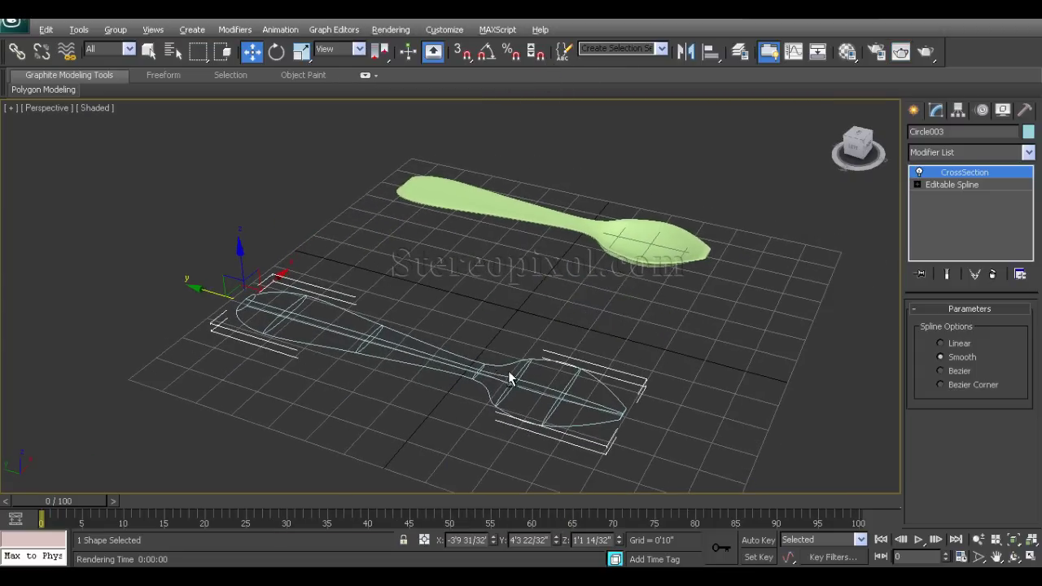
Apply the Surface modifier above CrossSection on the flat light-blue spline cage
click(961, 152)
scroll(963, 155, down, 5)
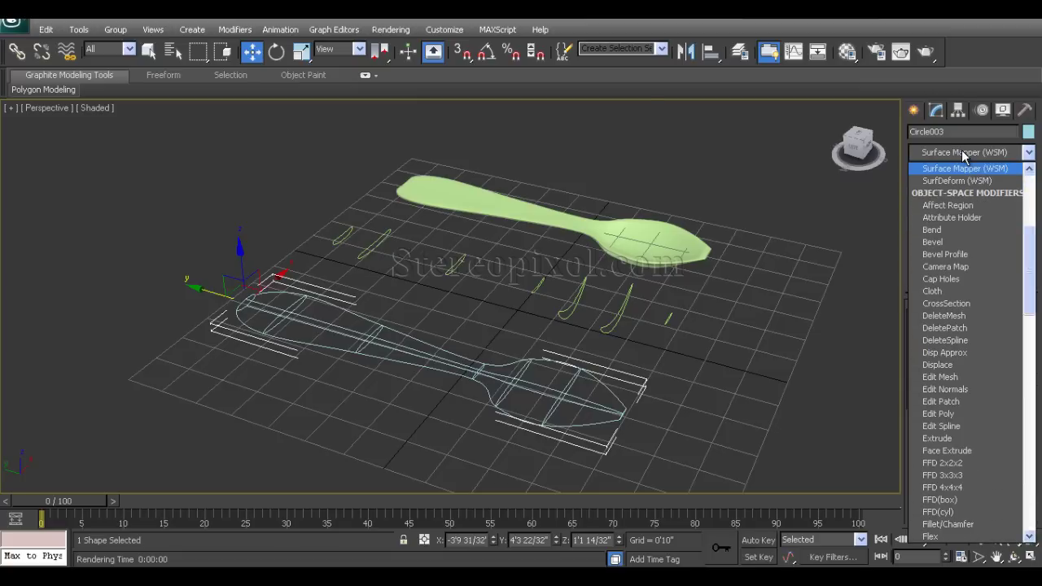
scroll(962, 152, down, 15)
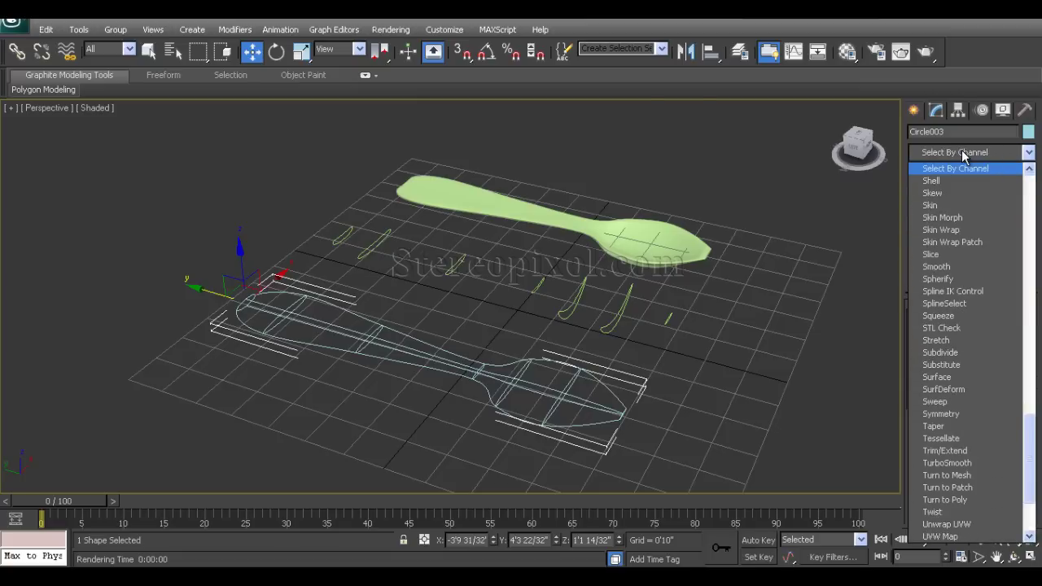
scroll(961, 152, down, 1)
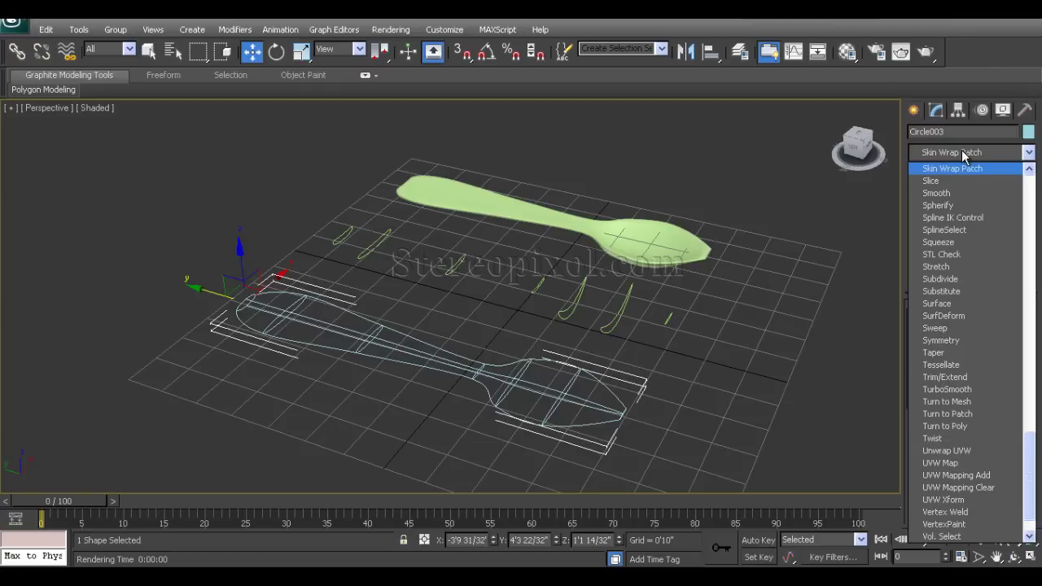
scroll(963, 155, down, 4)
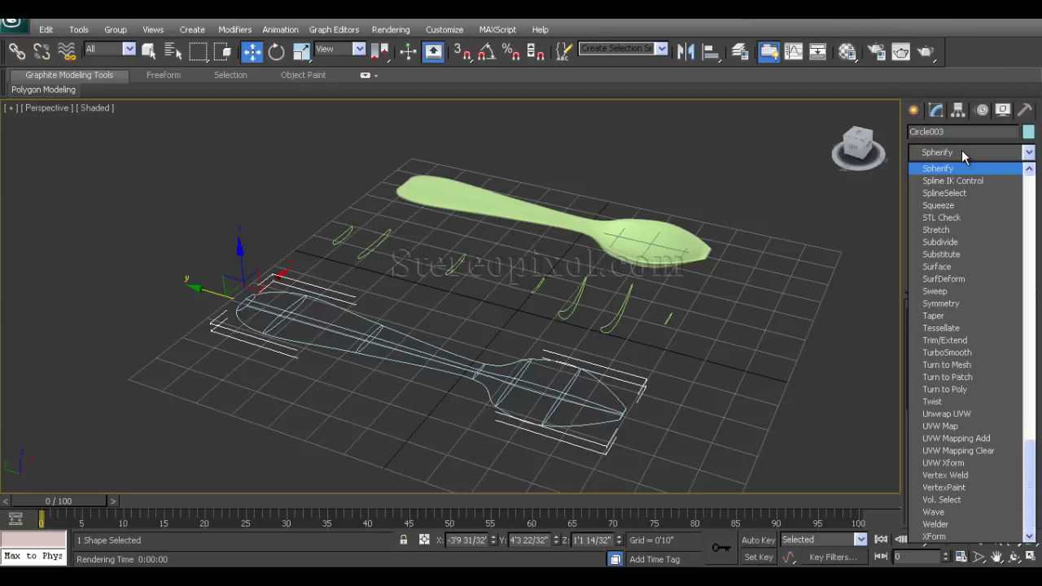
click(949, 267)
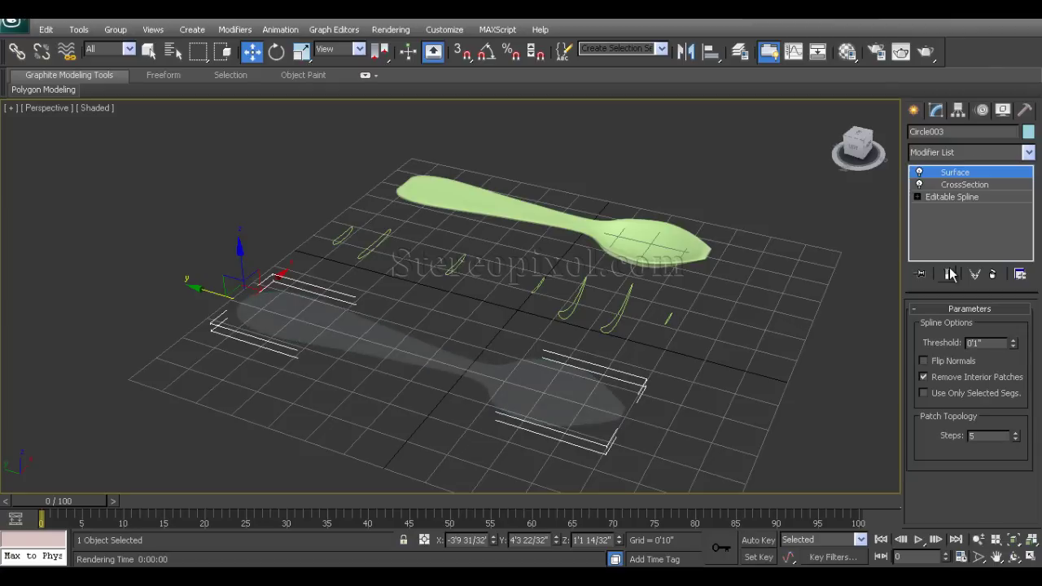
alt+middle_drag(583, 395, 627, 370)
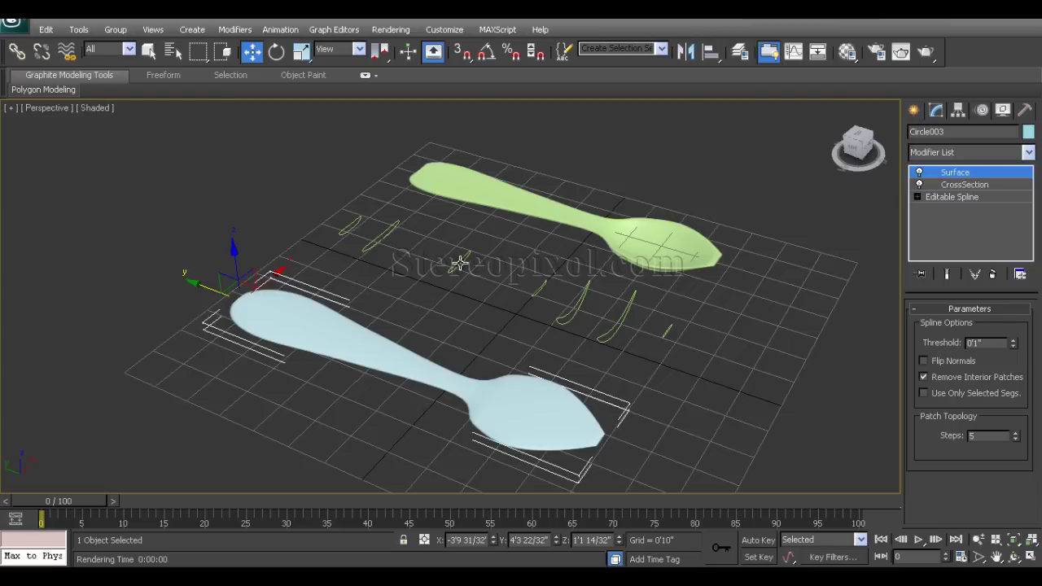
Try applying the Surface modifier directly to the attached curved green cross-sections without CrossSection, and inspect the separate shapes
click(460, 262)
alt+middle_drag(476, 316, 445, 330)
alt+middle_drag(573, 335, 583, 336)
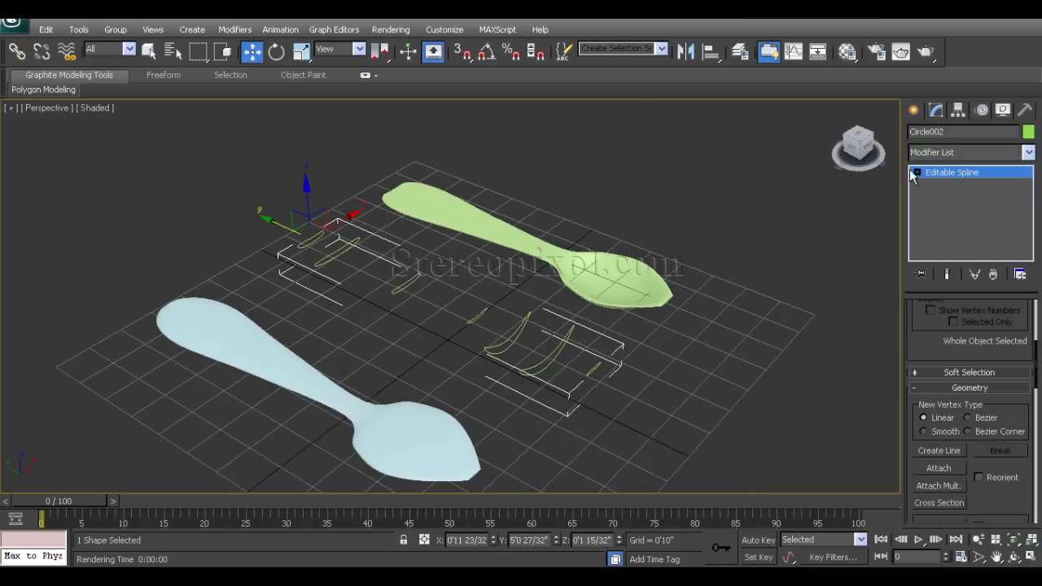
click(950, 152)
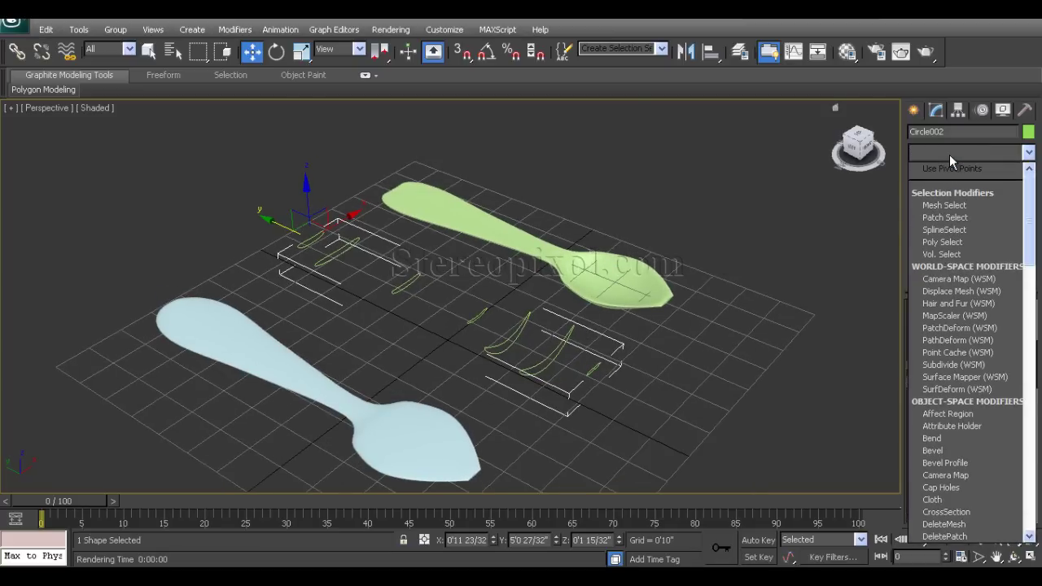
key(s)
key(s)
key(s)
key(s)
key(s)
key(s)
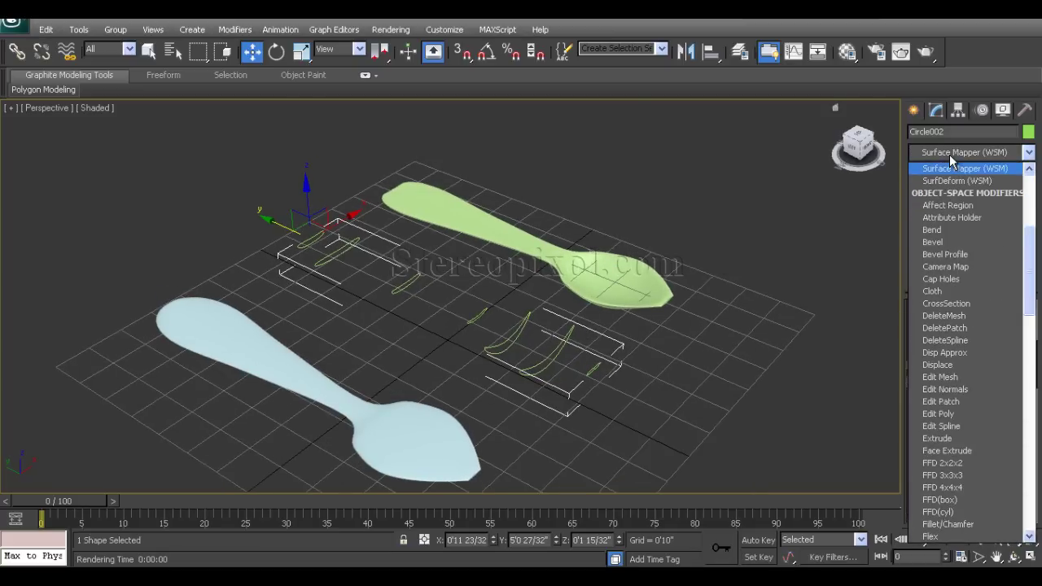
key(s)
key(s)
key(s)
key(s)
key(s)
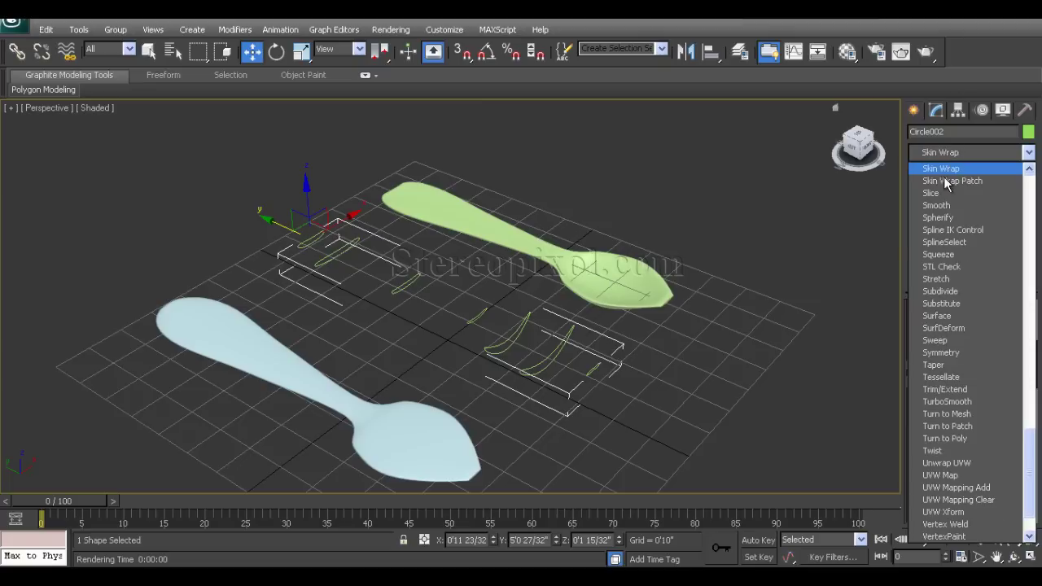
click(951, 316)
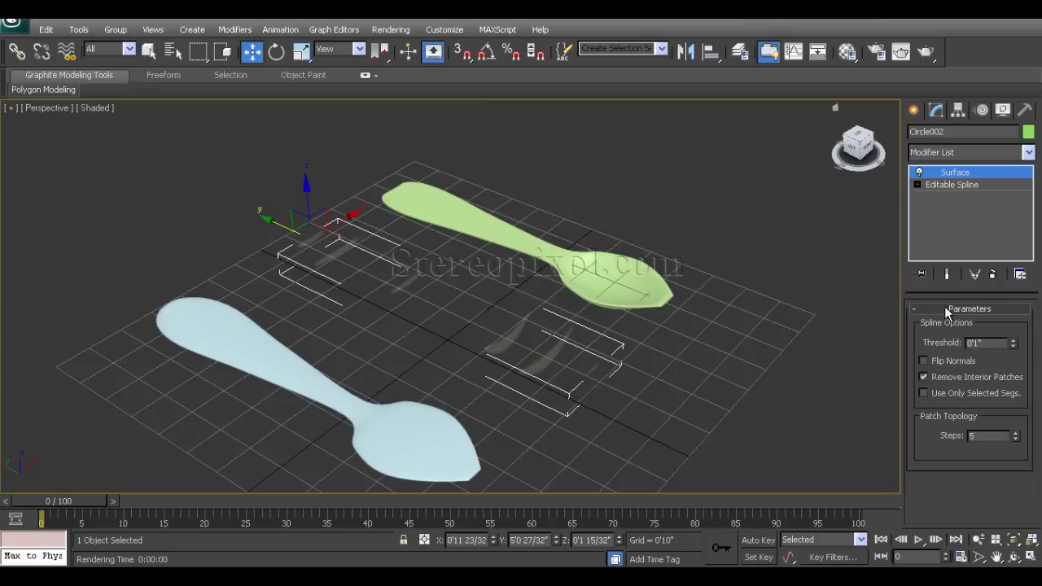
mouse_move(572, 388)
alt+middle_down()
mouse_move(558, 361)
mouse_move(560, 373)
alt+middle_up()
scroll(560, 373, up, 8)
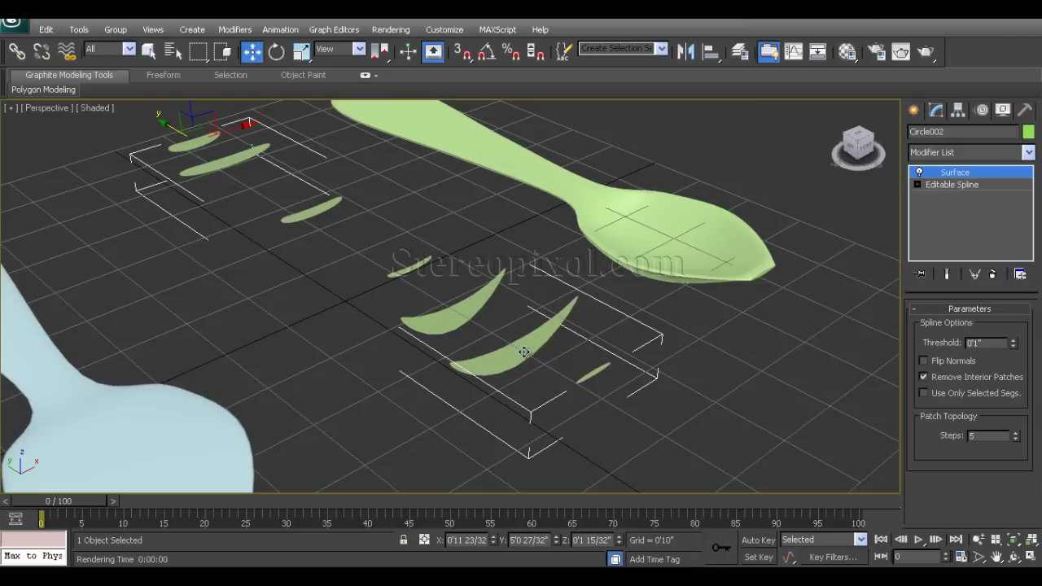
alt+middle_drag(531, 360, 631, 420)
alt+middle_drag(631, 420, 536, 388)
alt+middle_drag(429, 359, 621, 380)
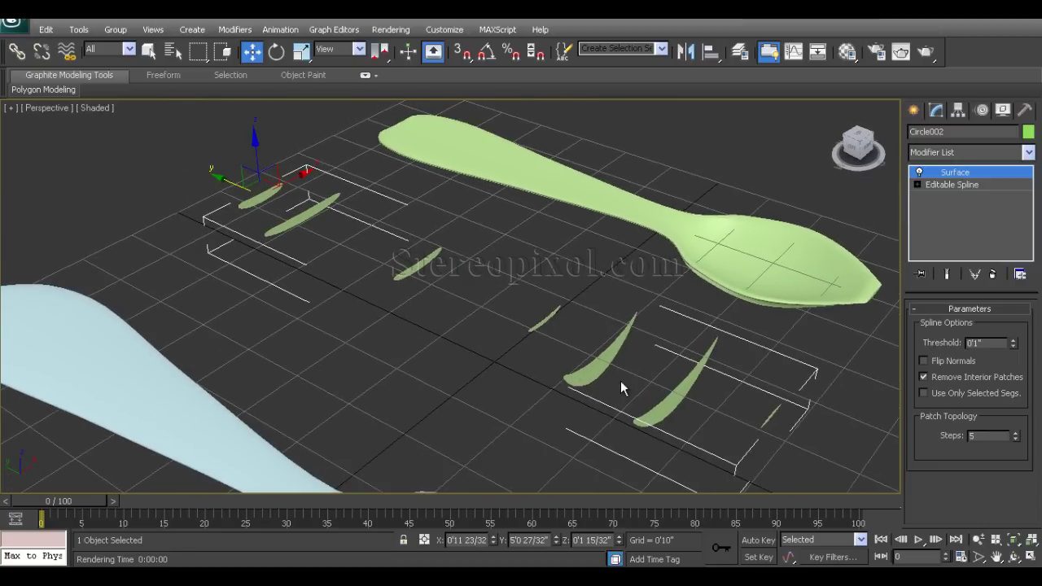
Remove the Surface modifier from the curved green cross-sections
click(994, 275)
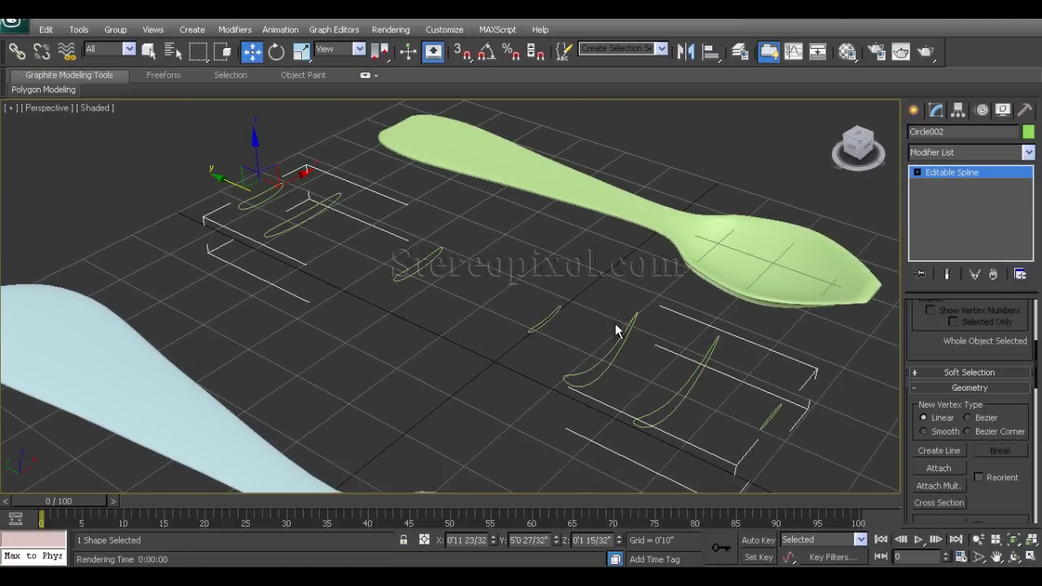
middle_drag(614, 323, 543, 362)
scroll(534, 366, down, 3)
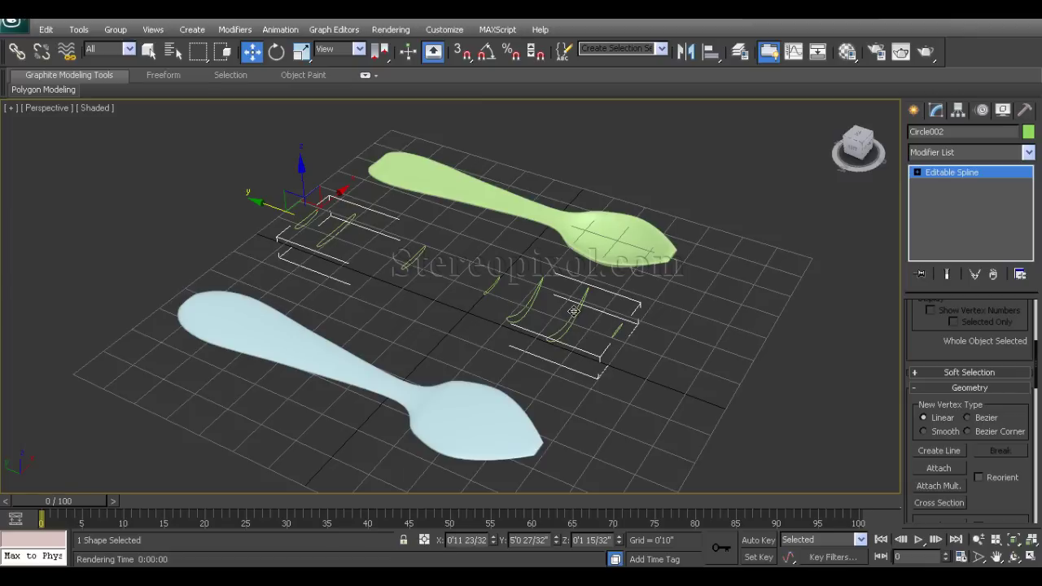
alt+middle_drag(581, 327, 572, 323)
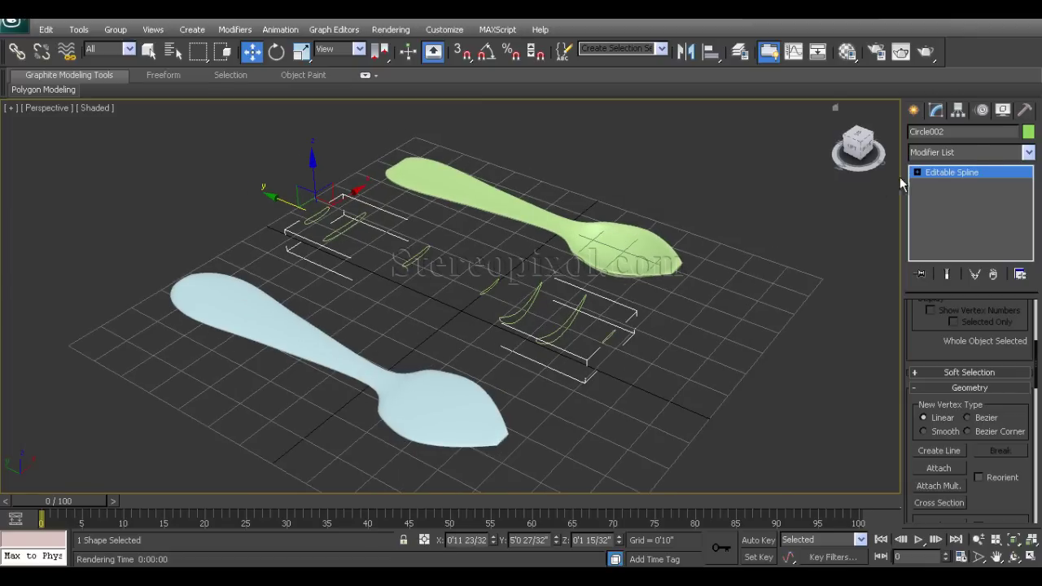
Apply the CrossSection modifier to the attached curved green cross-sections in the middle of the grid
click(971, 153)
click(972, 153)
click(972, 153)
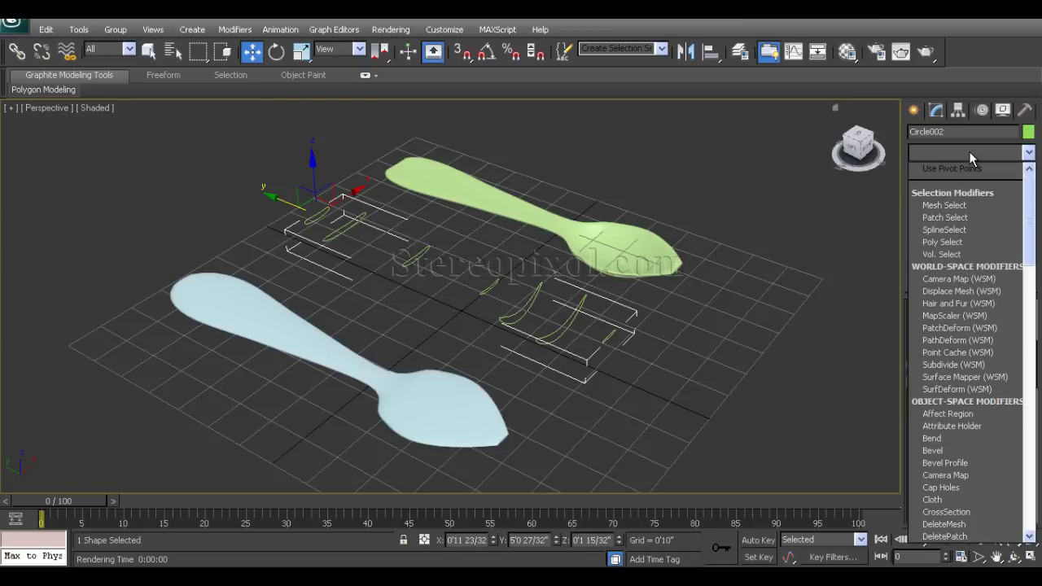
key(c)
key(c)
key(c)
key(c)
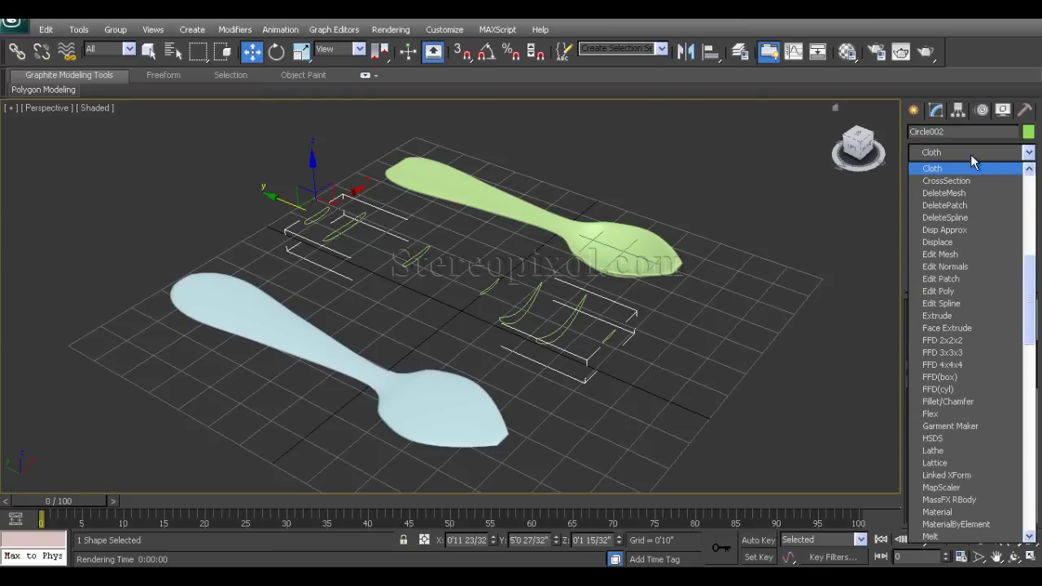
click(951, 181)
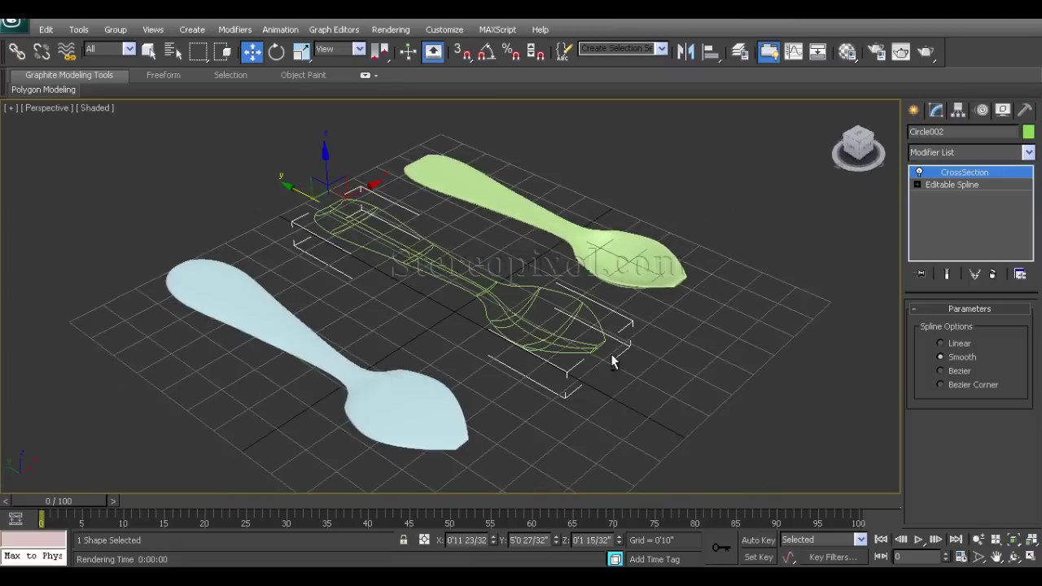
scroll(616, 360, up, 5)
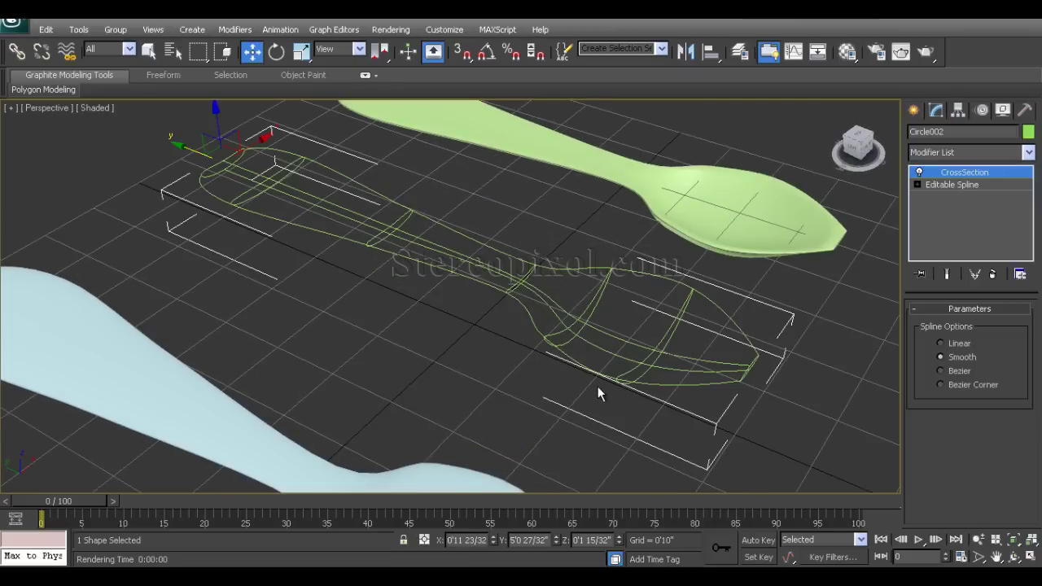
scroll(597, 390, down, 2)
Add the Surface modifier above CrossSection on the curved green spline cage
click(957, 153)
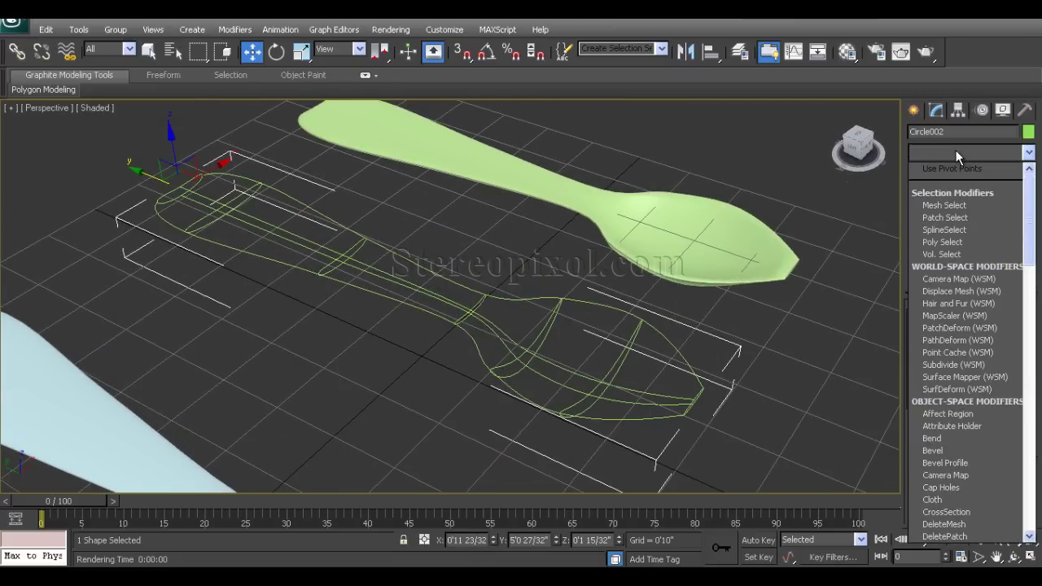
key(s)
key(s)
key(s)
key(s)
key(s)
key(s)
key(s)
key(s)
key(s)
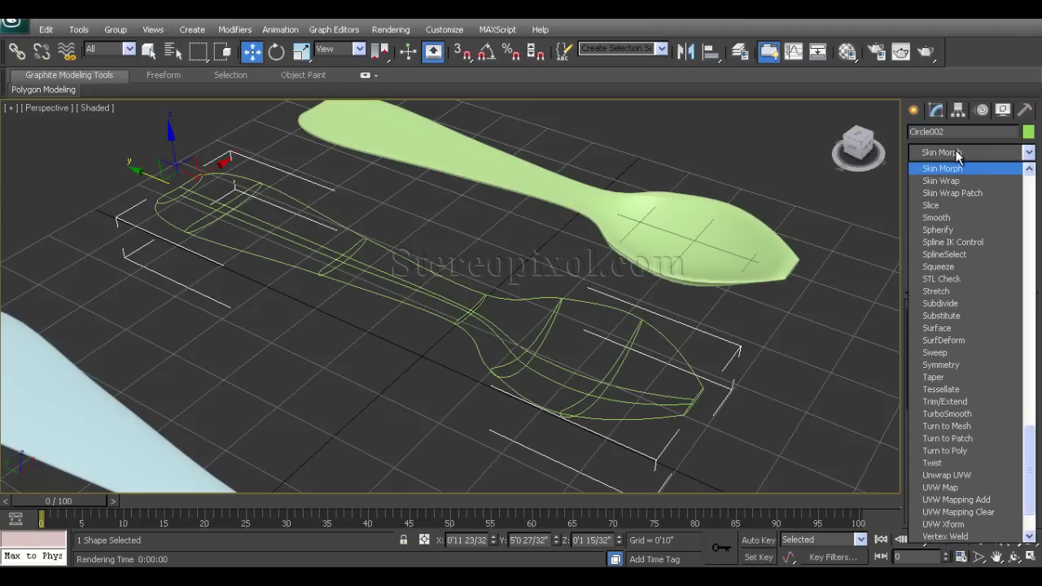
key(s)
key(s)
key(s)
key(s)
key(s)
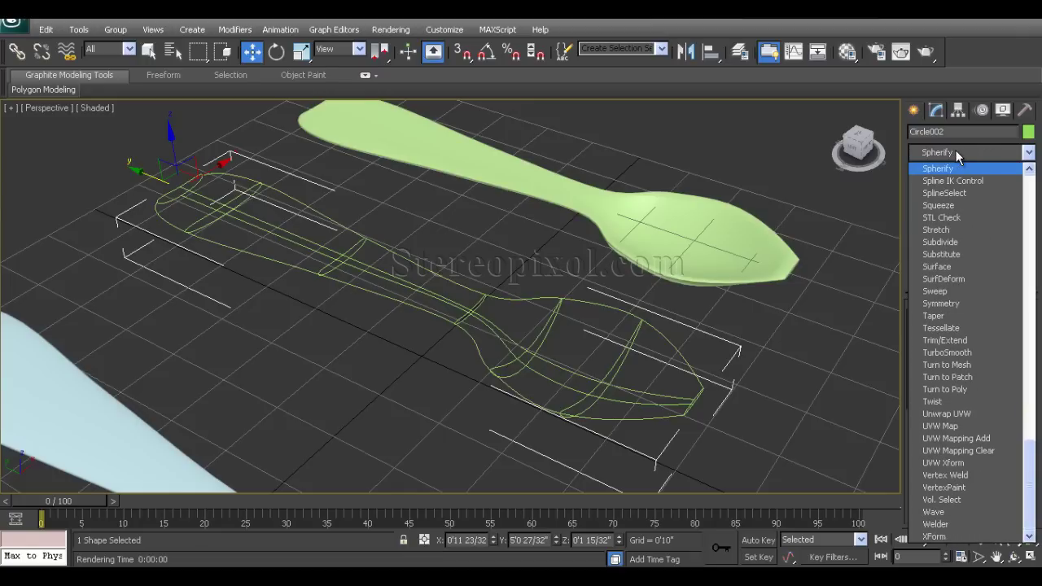
click(937, 266)
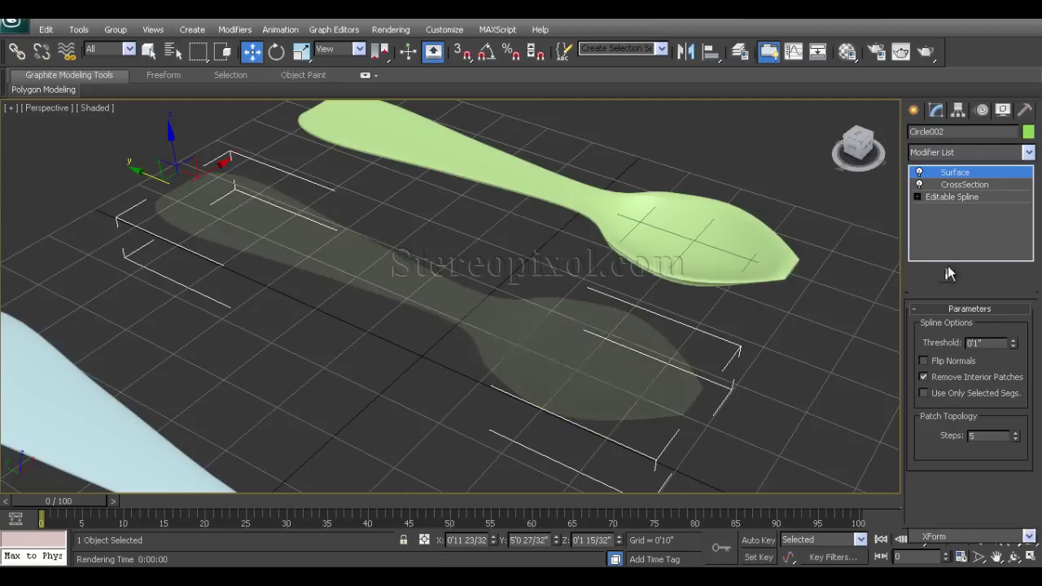
Render the perspective view to compare the three spoons, and close the render
mouse_move(613, 379)
alt+middle_down()
mouse_move(589, 353)
mouse_move(549, 365)
mouse_move(614, 363)
mouse_move(565, 344)
alt+middle_up()
scroll(613, 356, down, 3)
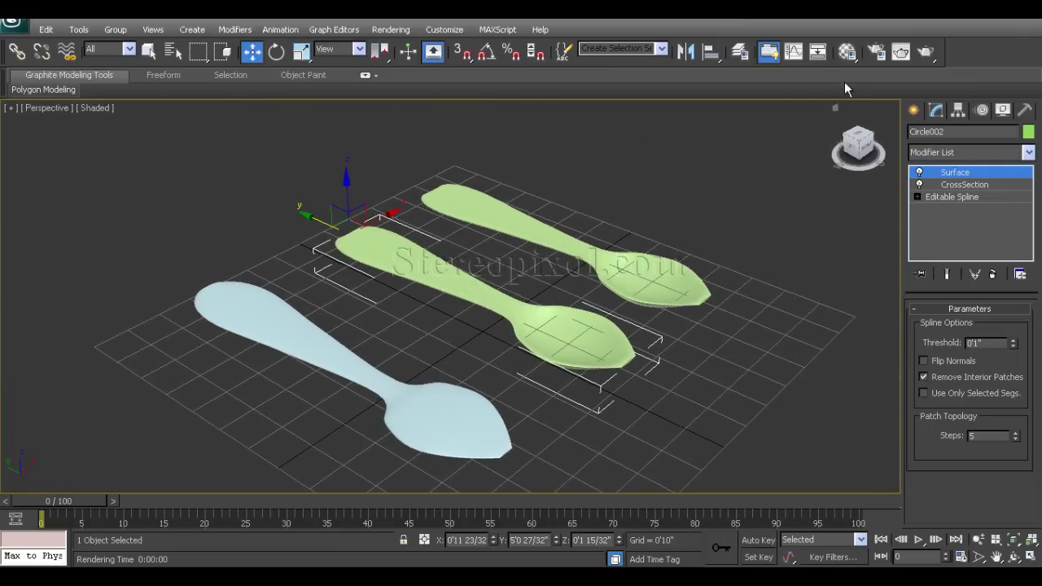
click(922, 54)
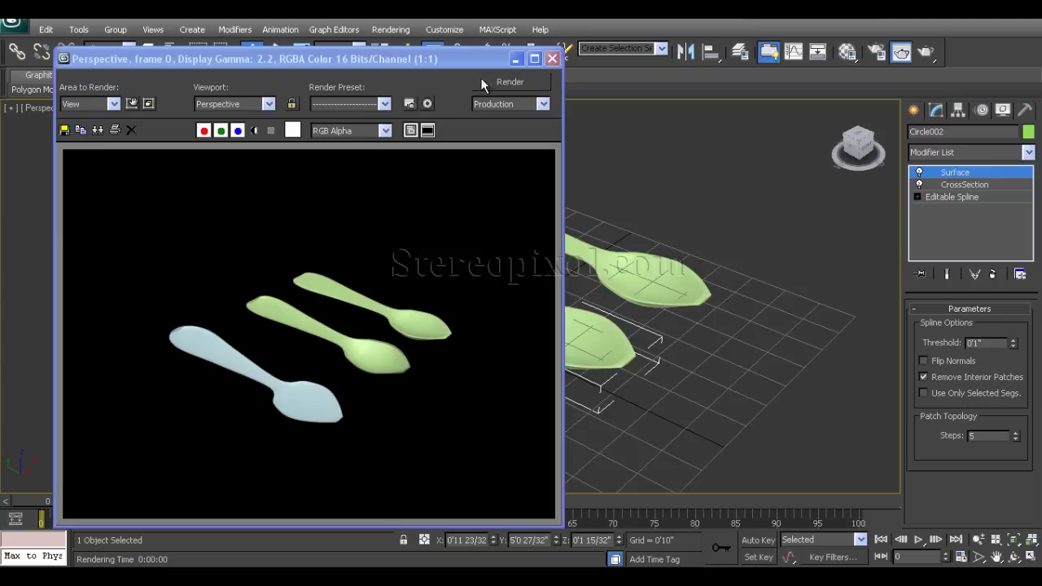
click(552, 61)
alt+middle_drag(532, 326, 533, 342)
In the light-blue spoon's Editable Spline, select the middle upper and lower vertices of the two large bowl cross-sections
click(498, 358)
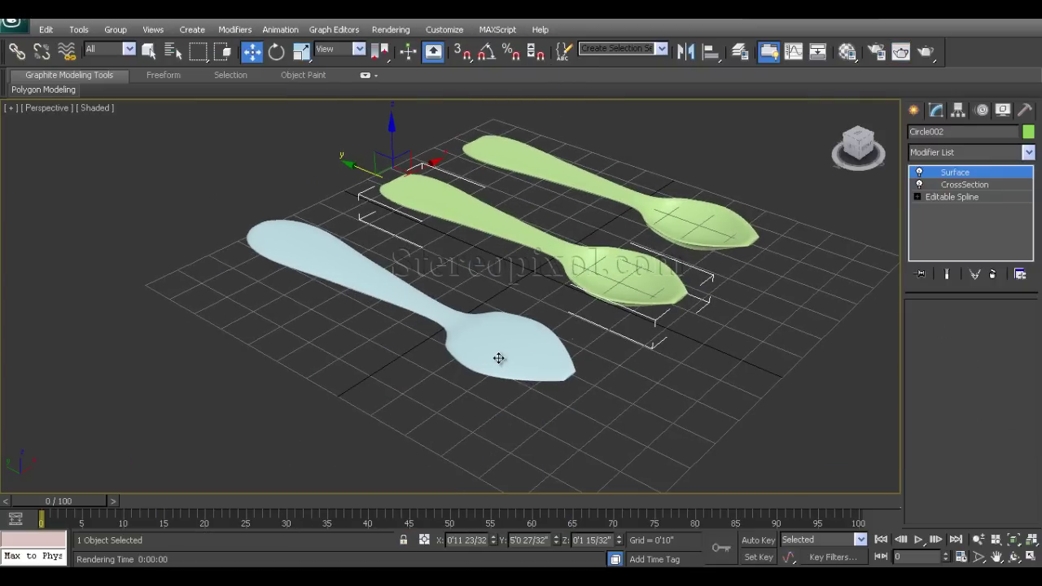
alt+middle_drag(482, 387, 477, 407)
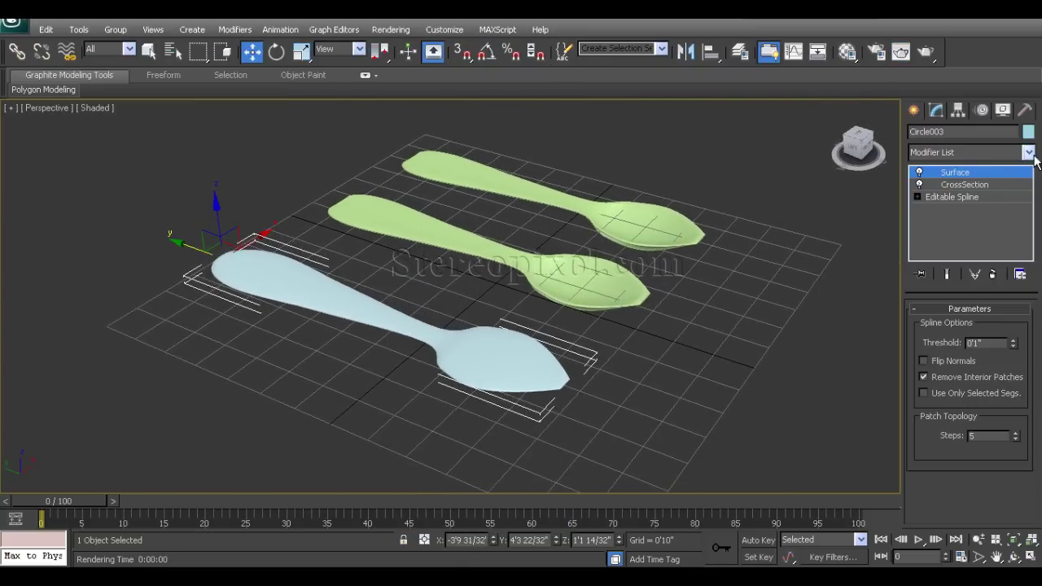
click(963, 196)
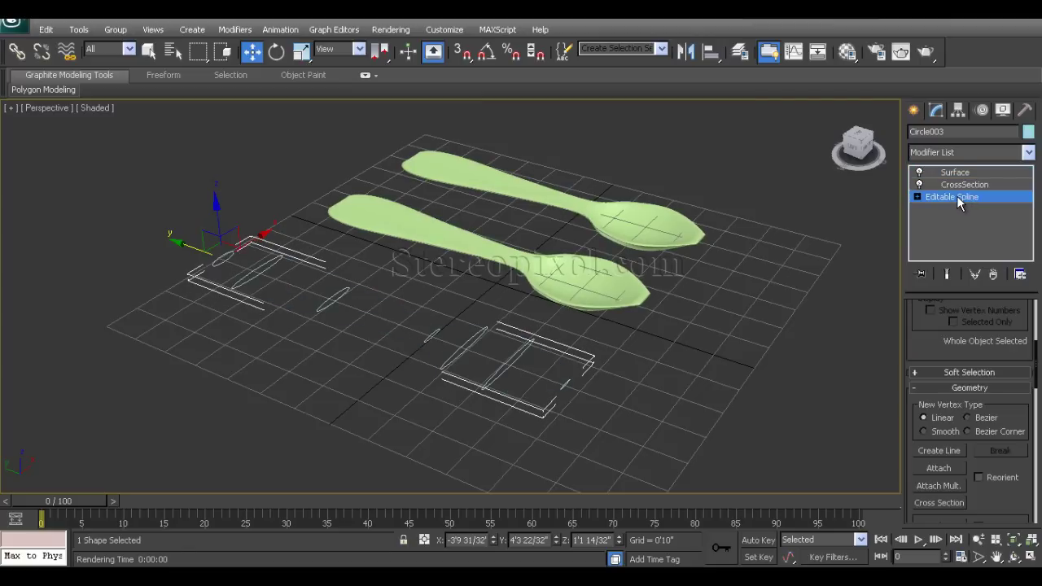
key(1)
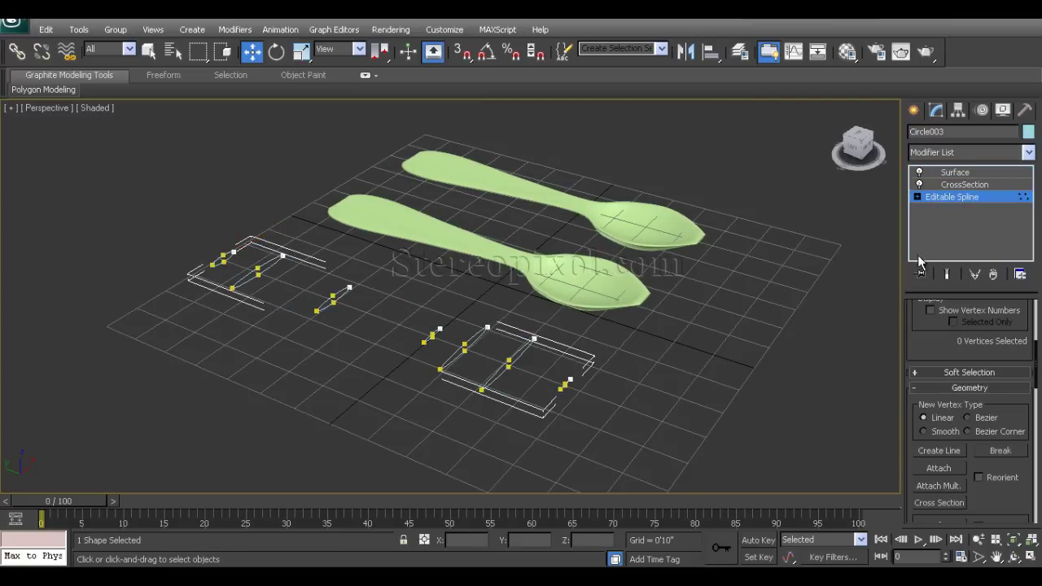
alt+middle_drag(539, 386, 547, 322)
scroll(535, 383, up, 5)
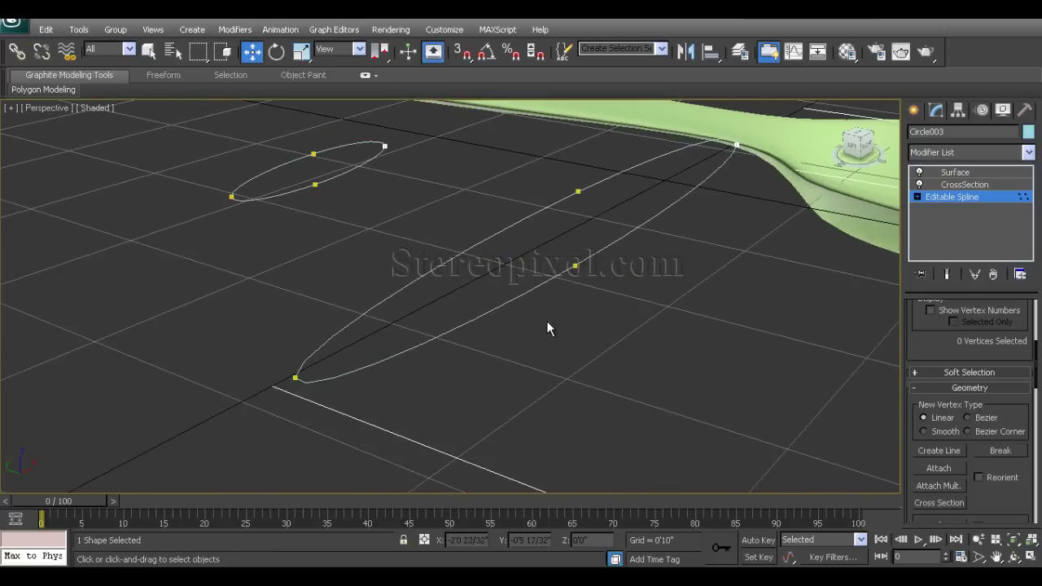
scroll(547, 322, down, 3)
middle_drag(575, 359, 567, 370)
drag(548, 305, 574, 342)
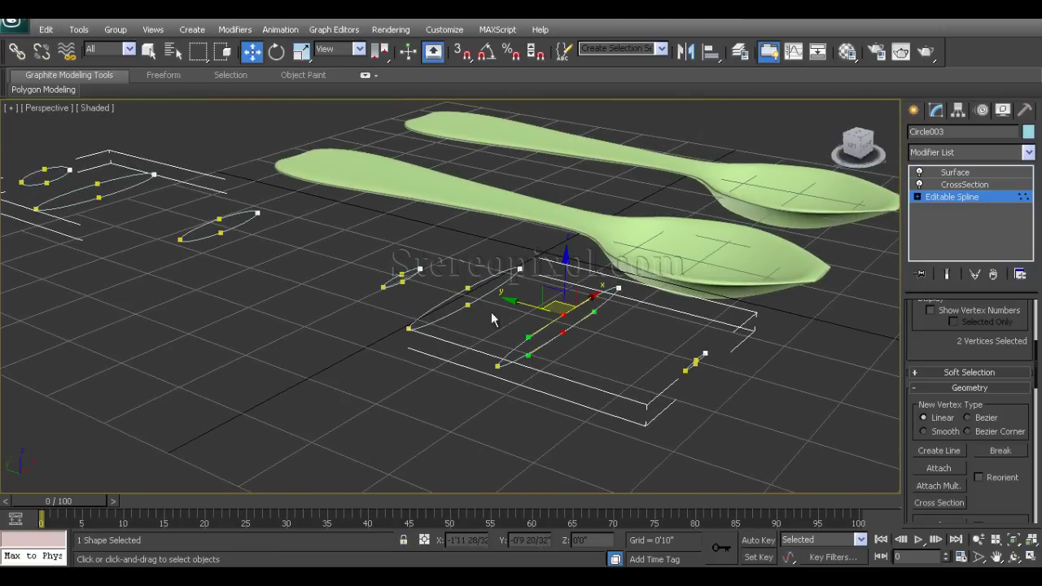
ctrl+drag(459, 276, 477, 323)
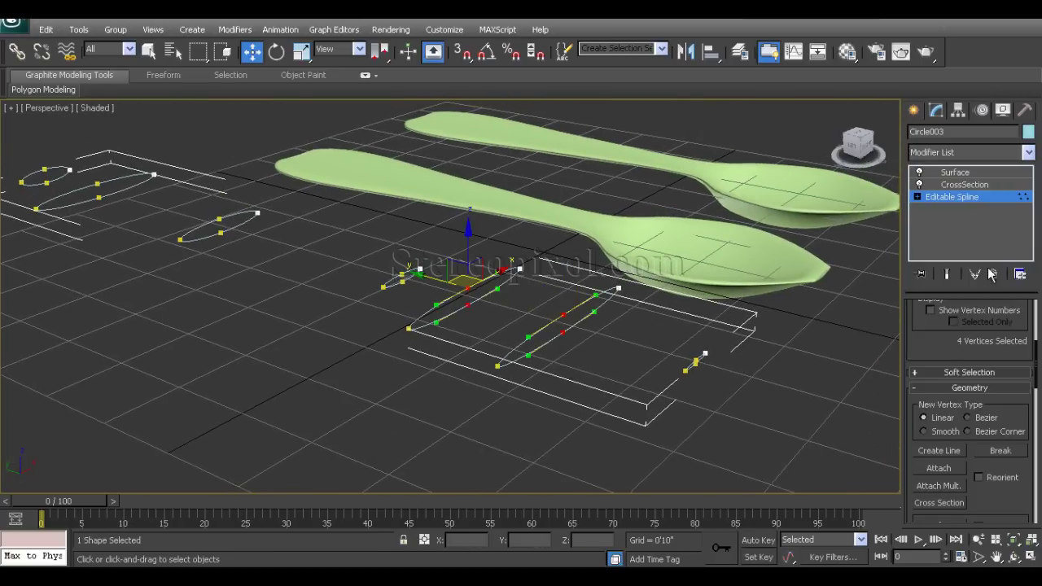
Show the end result of the modifier stack, and move the selected vertices down along Z to hollow the bowl
click(944, 276)
scroll(581, 373, up, 3)
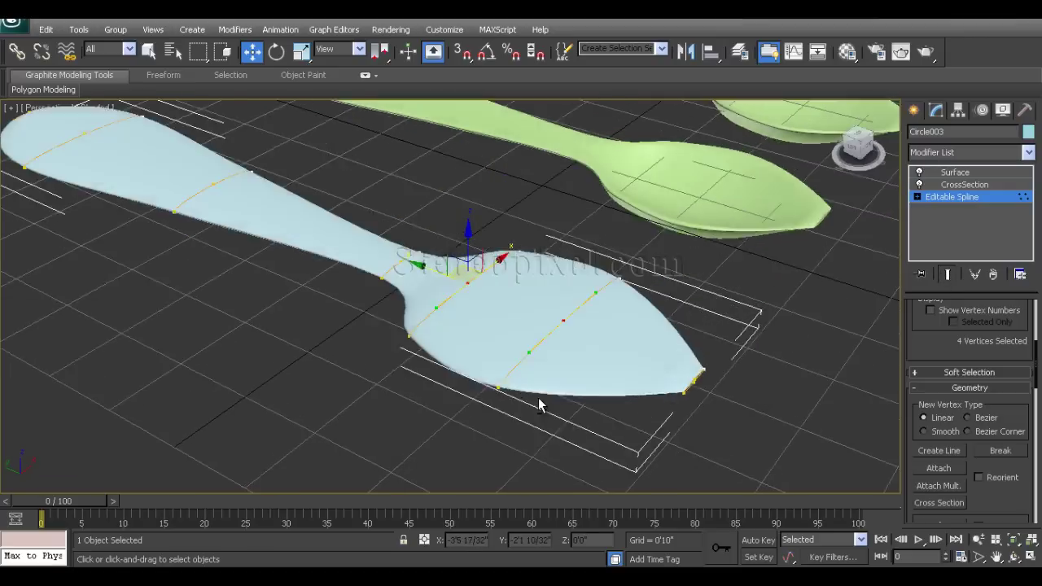
drag(465, 236, 465, 281)
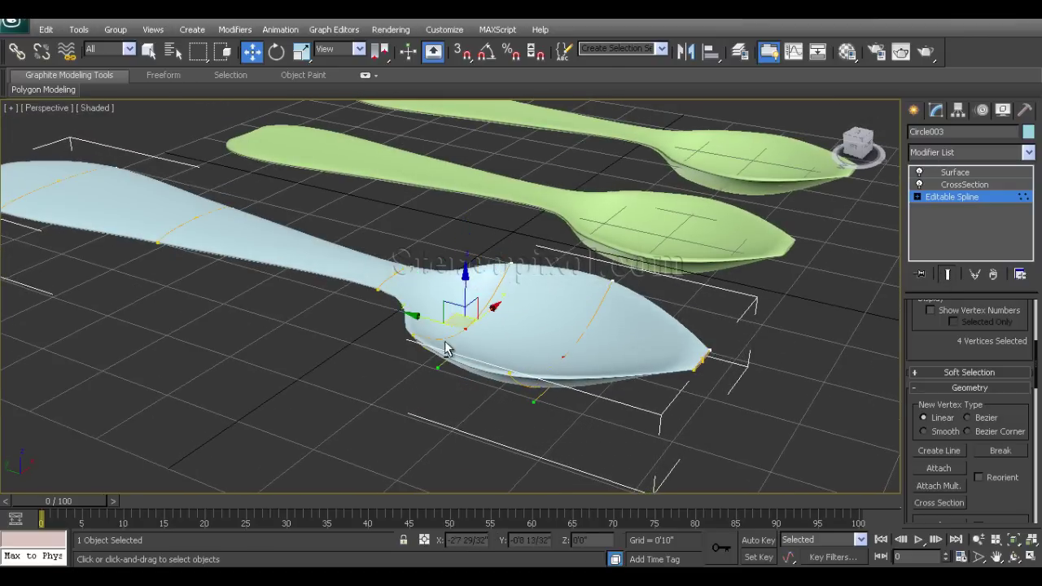
Select the upper middle vertices of the light-blue spoon's three handle cross-sections, and move them slightly down along Z
mouse_move(446, 347)
alt+middle_down()
mouse_move(530, 361)
mouse_move(542, 328)
mouse_move(574, 326)
mouse_move(578, 342)
mouse_move(600, 328)
mouse_move(589, 320)
mouse_move(609, 320)
alt+middle_up()
alt+middle_drag(509, 342, 570, 363)
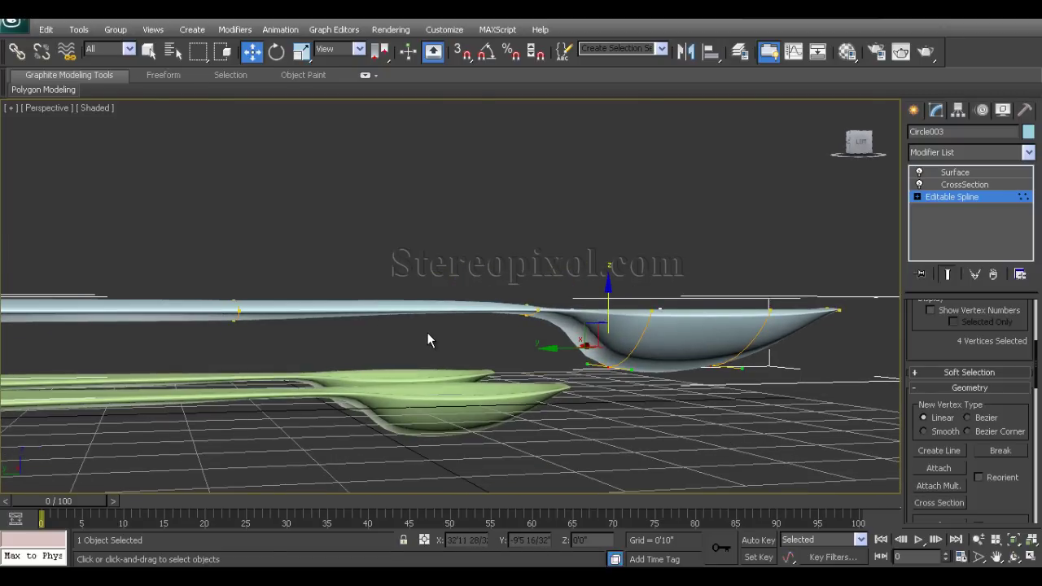
middle_drag(428, 333, 506, 328)
alt+middle_drag(387, 320, 570, 299)
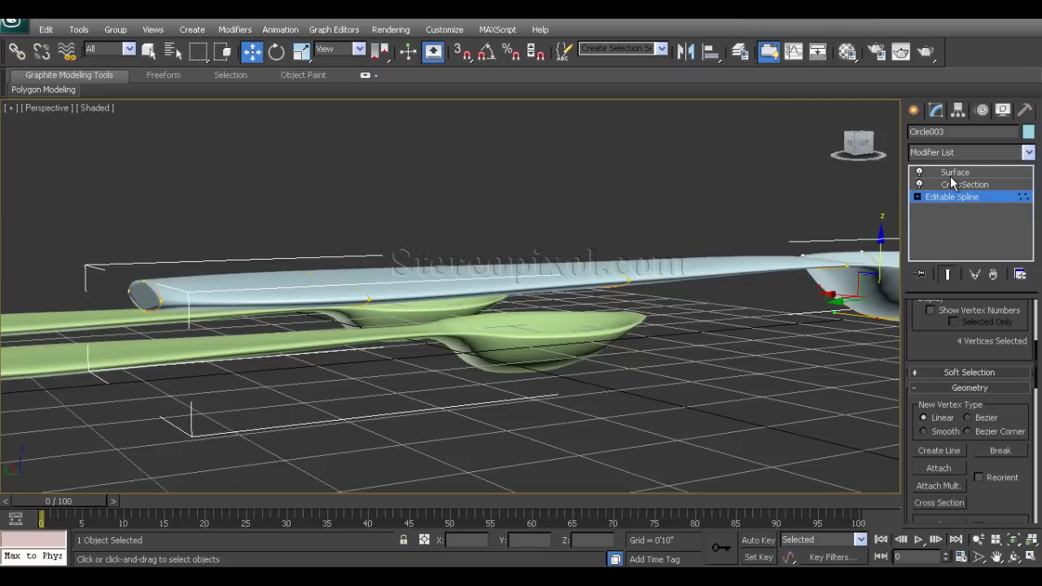
alt+middle_drag(701, 325, 700, 349)
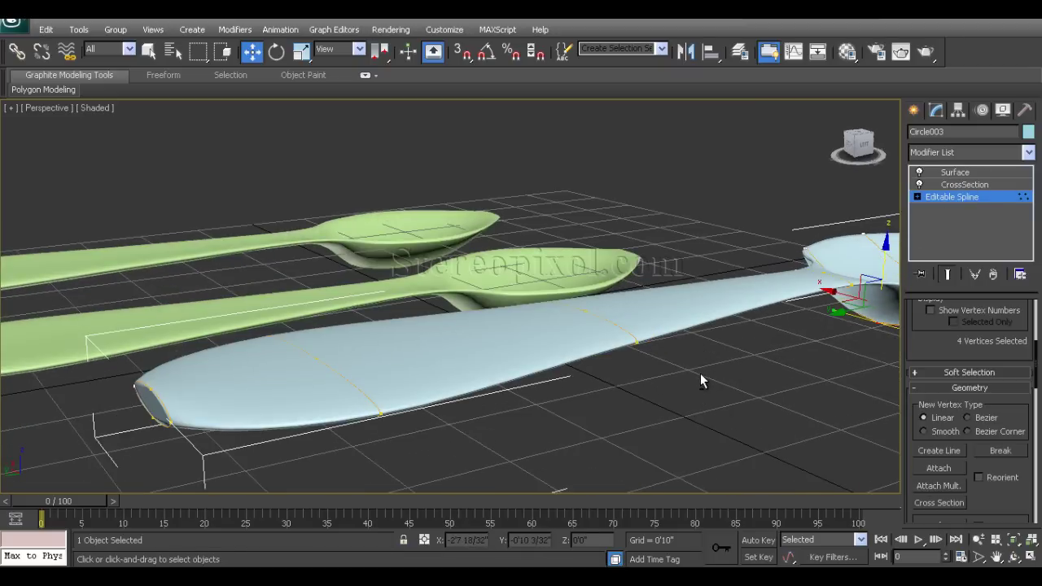
click(585, 315)
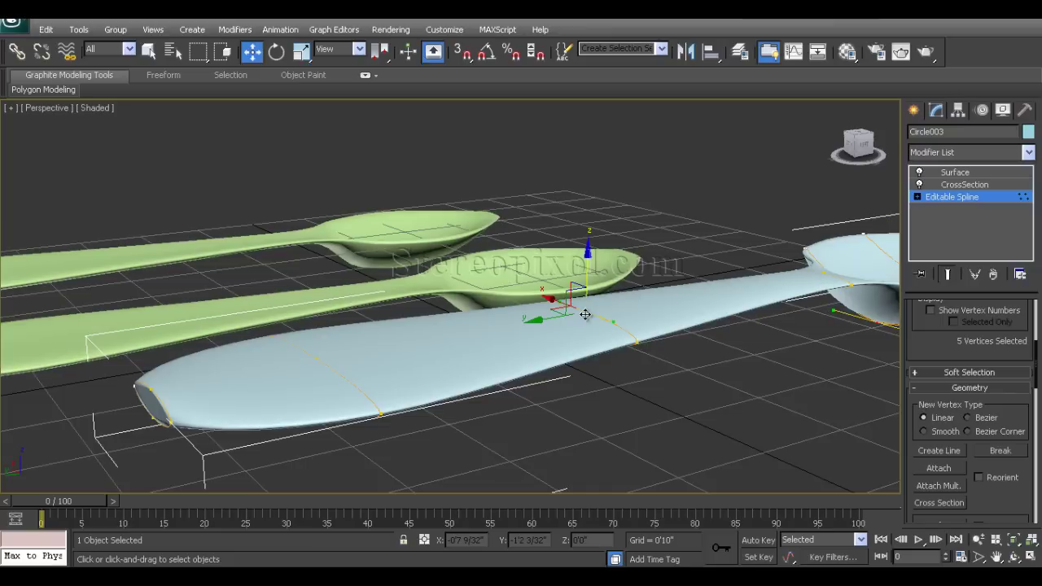
alt+middle_drag(562, 413, 579, 419)
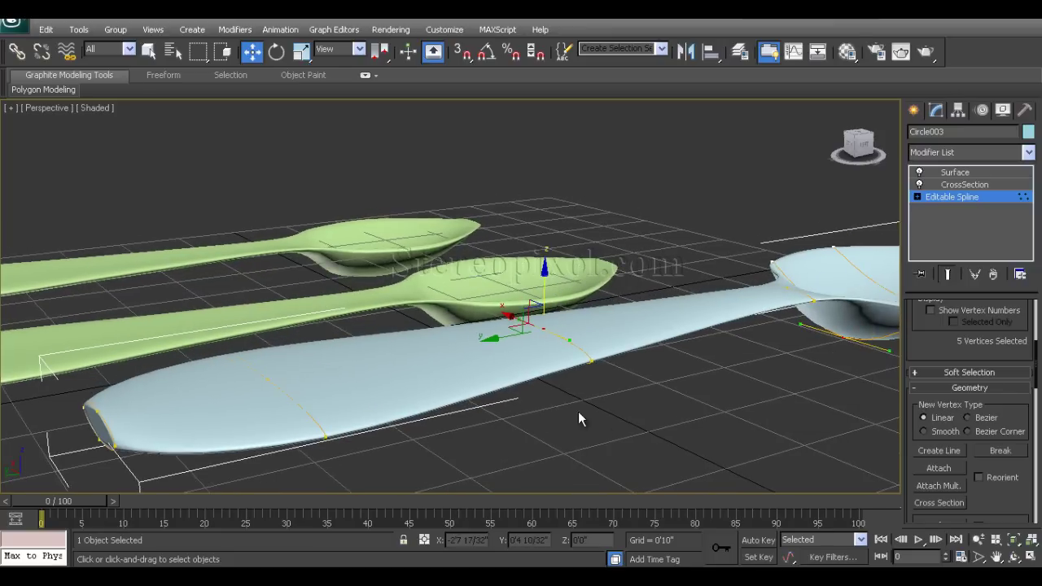
click(542, 326)
click(268, 380)
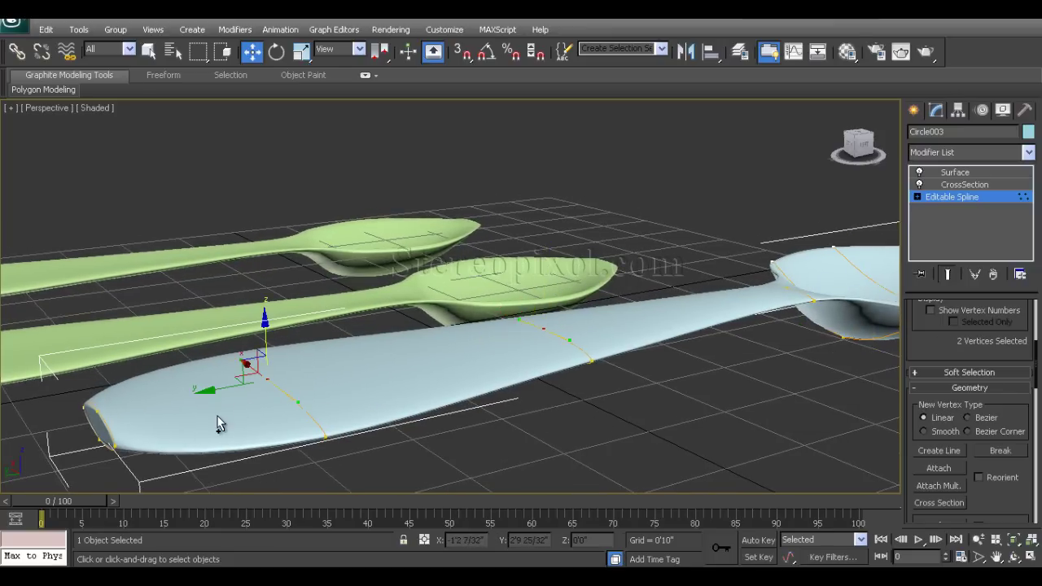
alt+middle_drag(279, 442, 306, 420)
click(127, 424)
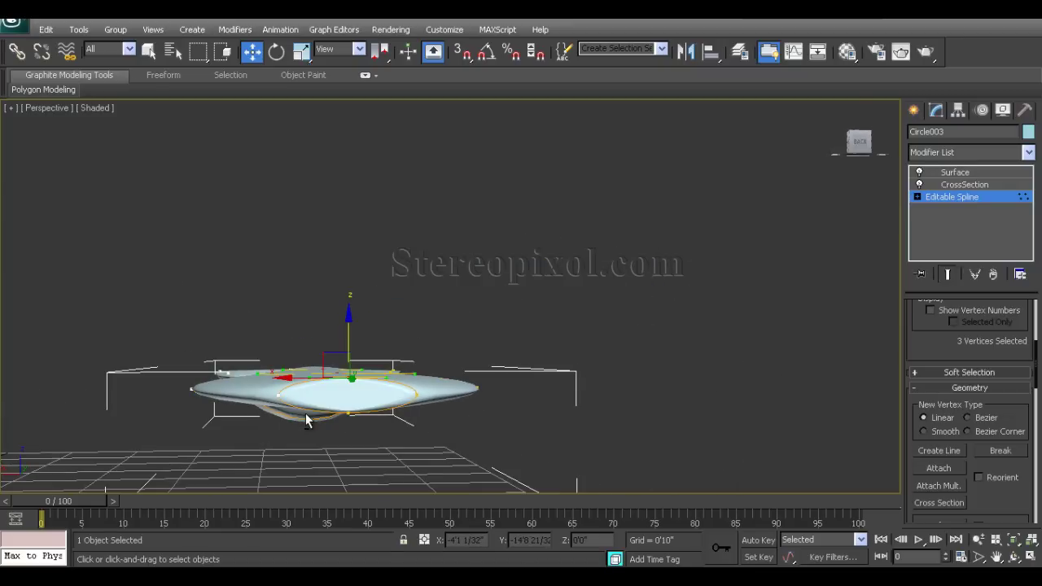
click(306, 421)
alt+middle_drag(353, 350, 358, 383)
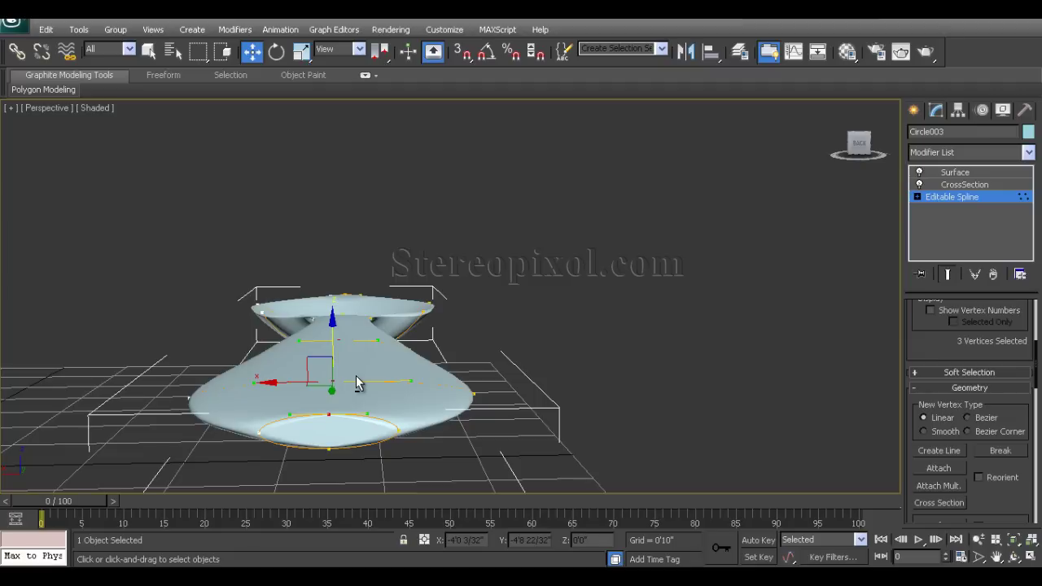
drag(329, 334, 330, 345)
Examine the reshaped handle and bowl of the light-blue spoon against the two green spoons from several distances and angles
alt+middle_drag(331, 344, 391, 439)
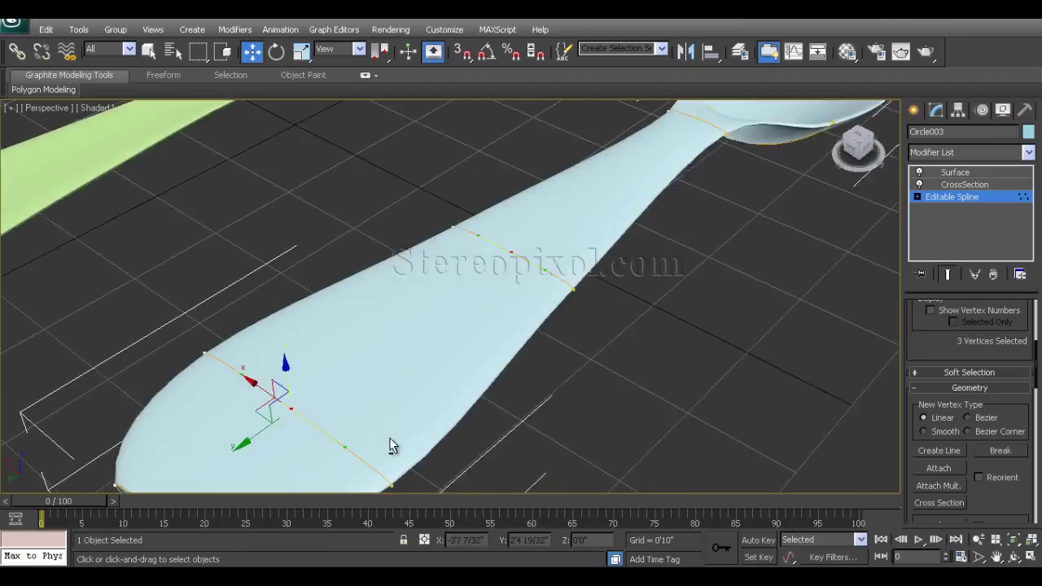
scroll(399, 422, down, 6)
alt+middle_drag(552, 334, 447, 389)
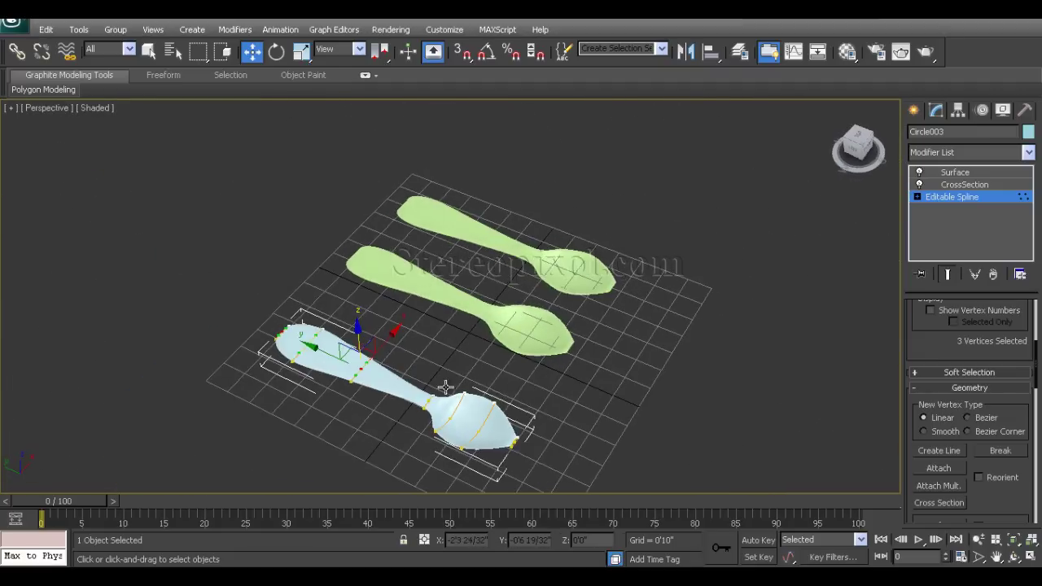
scroll(526, 393, up, 6)
scroll(526, 392, down, 6)
middle_drag(519, 393, 454, 366)
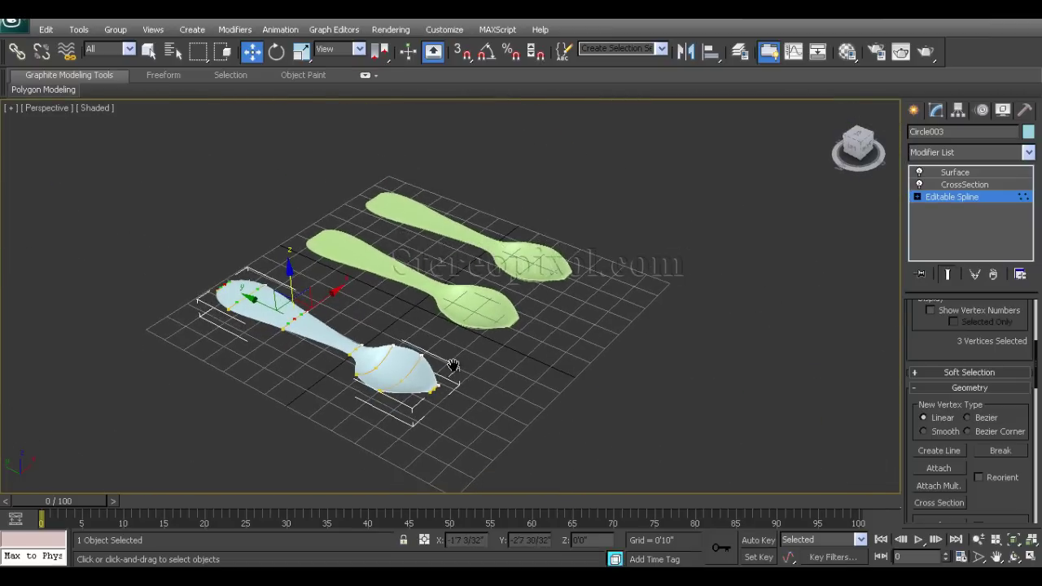
scroll(460, 379, up, 5)
scroll(460, 379, down, 3)
scroll(479, 368, down, 3)
scroll(480, 367, up, 5)
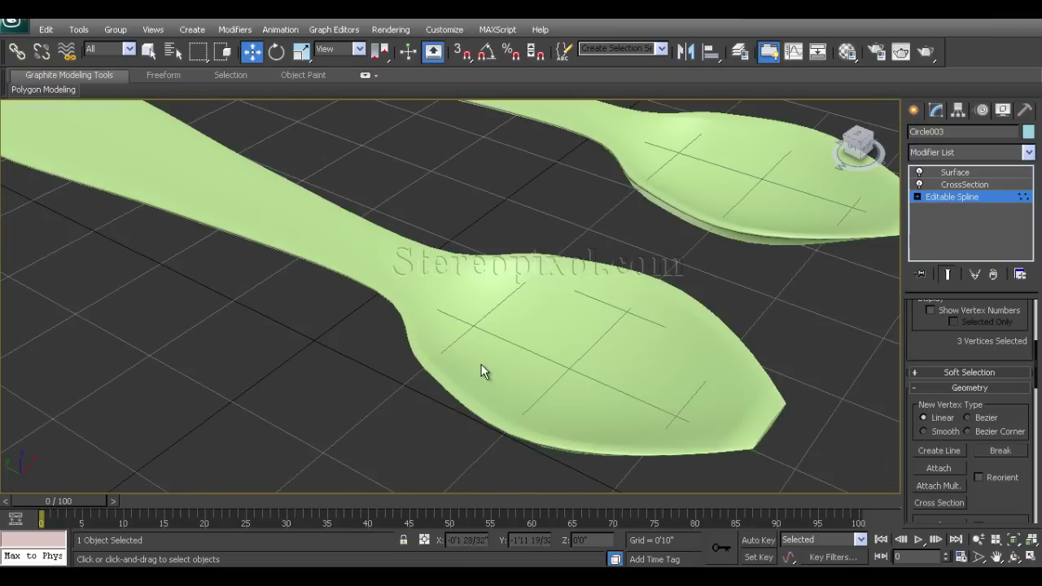
scroll(480, 368, down, 5)
alt+middle_drag(480, 389, 581, 371)
Return to the light-blue spoon's Surface modifier level, render the perspective view of all three spoons, and close the render
click(532, 359)
click(955, 174)
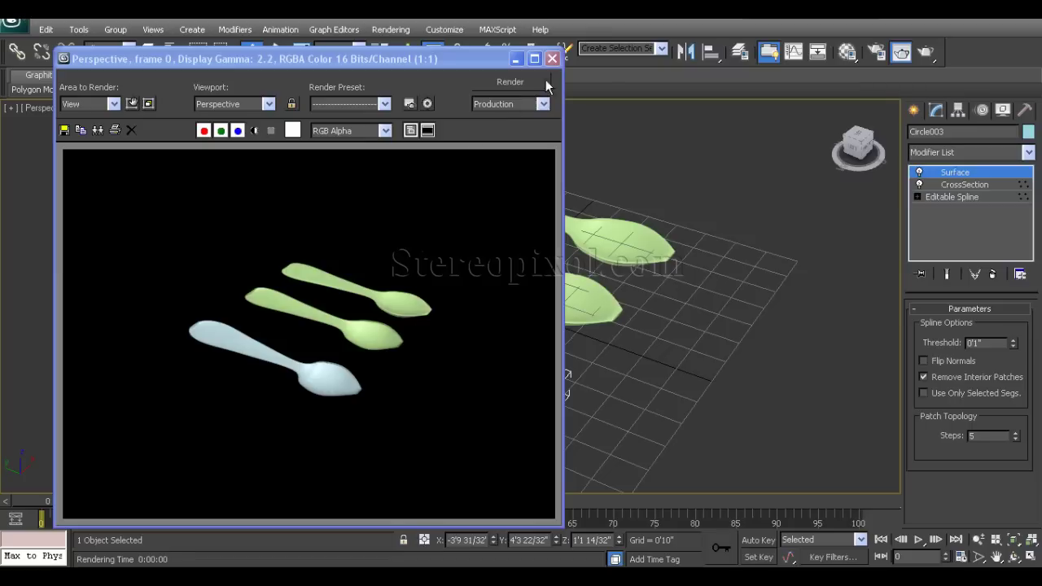
click(553, 62)
alt+middle_drag(557, 294, 556, 391)
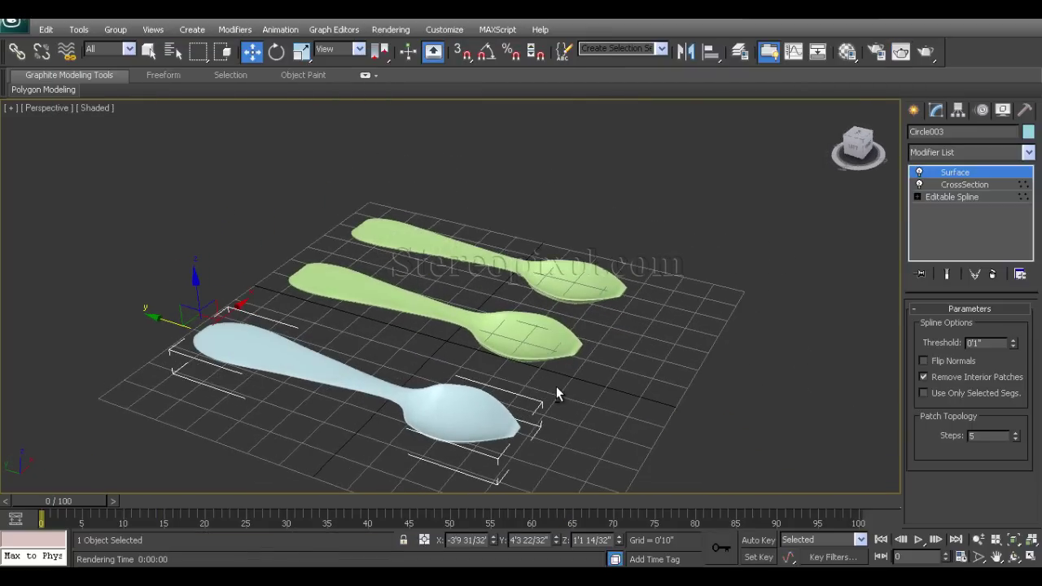